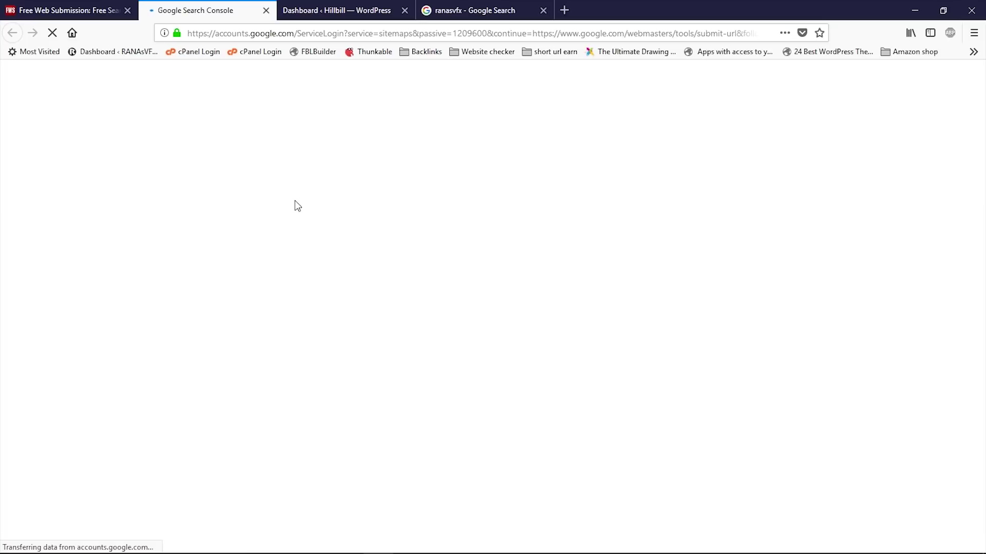
click(422, 289)
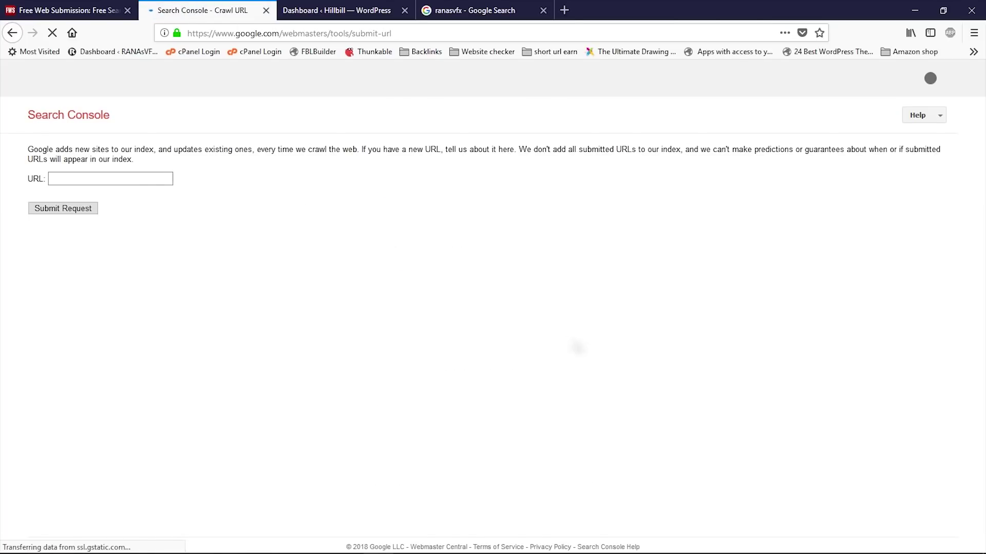
click(122, 177)
right_click(123, 177)
click(144, 228)
click(45, 218)
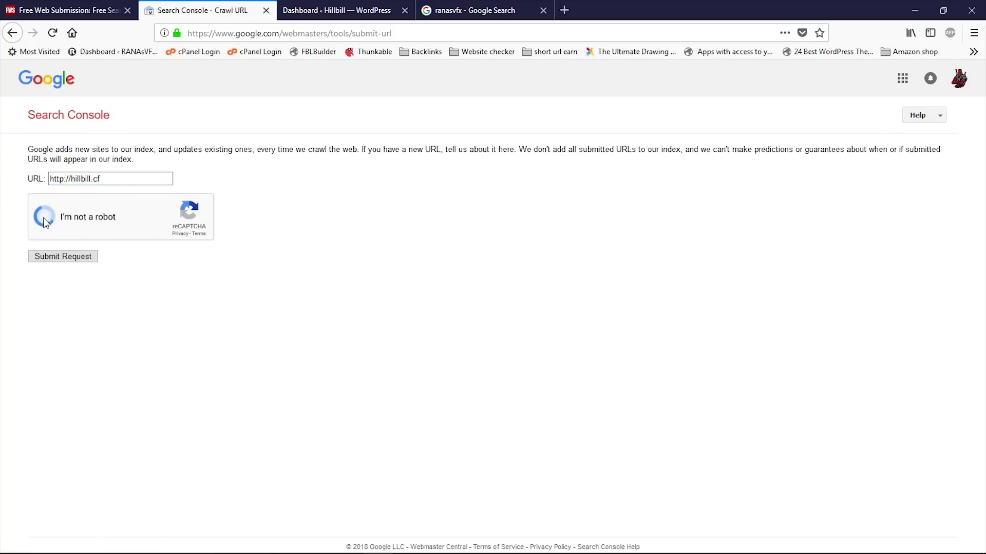
click(61, 256)
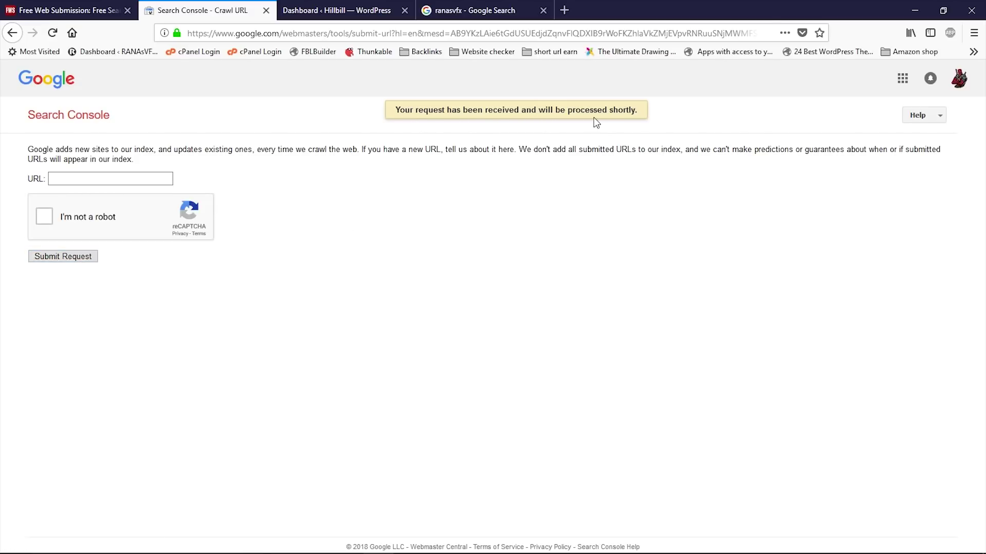
click(266, 10)
scroll(377, 216, up, 2)
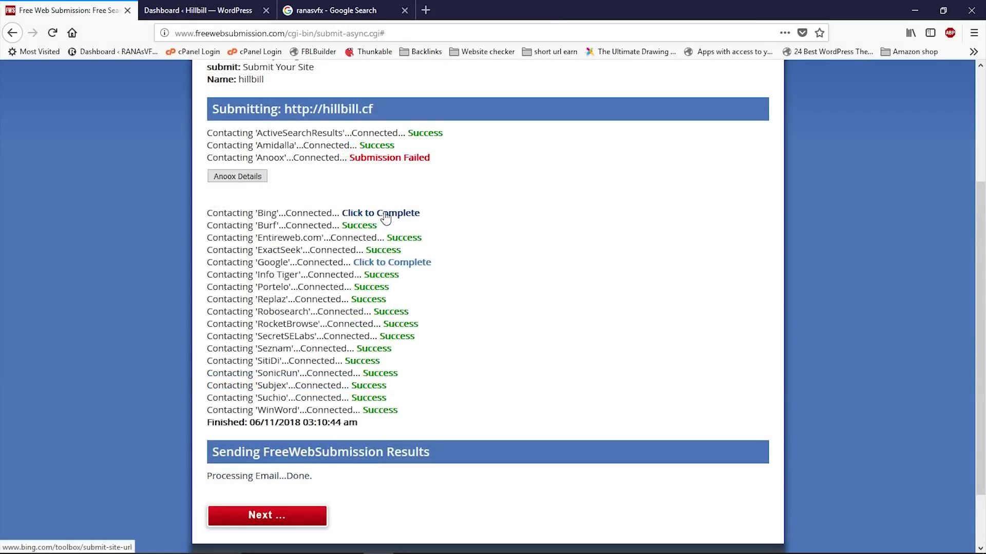
click(383, 213)
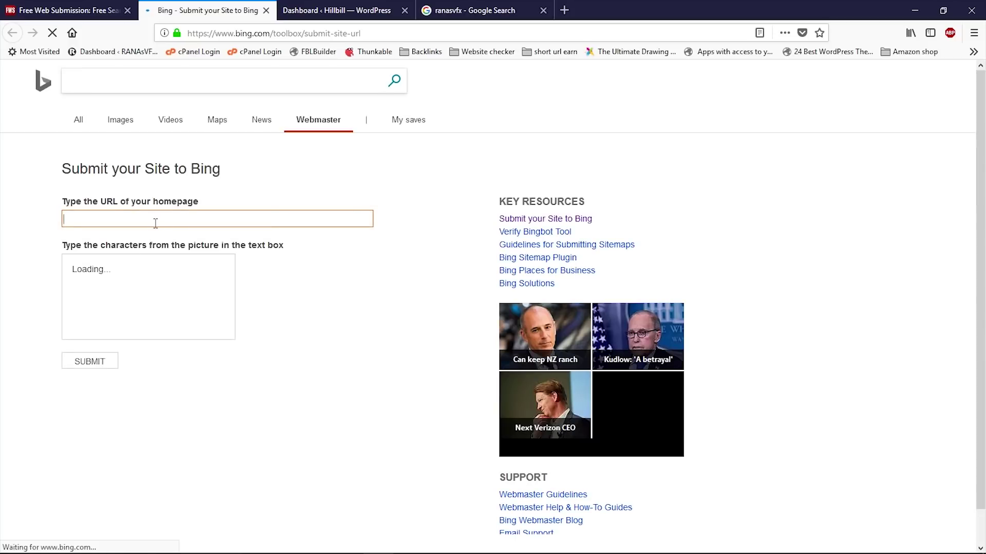
text(http://hillbill.cf)
click(128, 233)
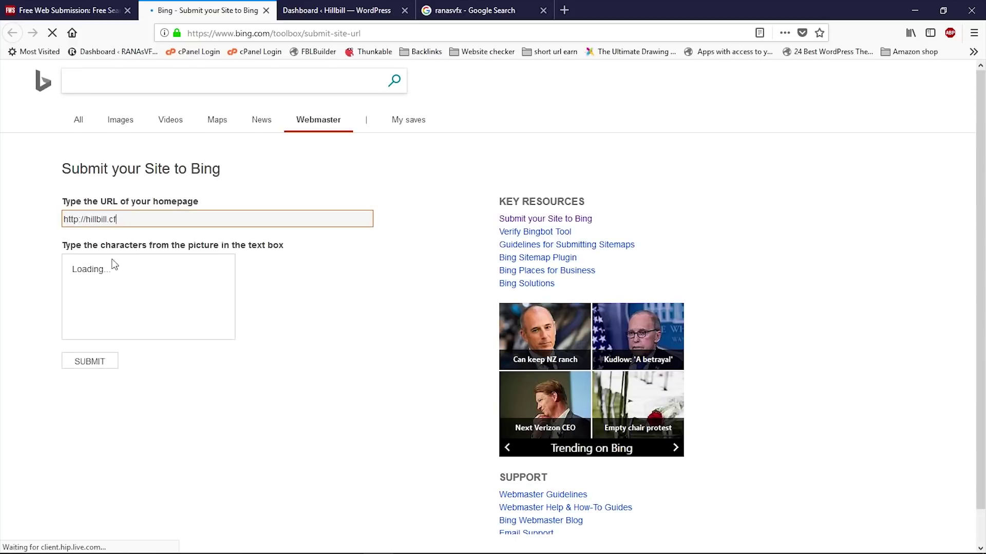
click(113, 370)
text(ynxg)
click(88, 409)
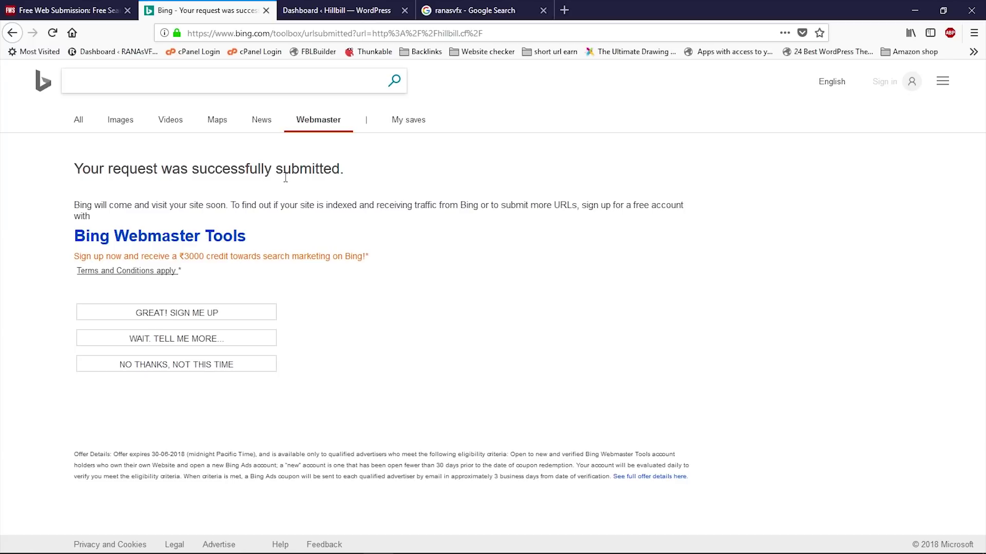
click(266, 11)
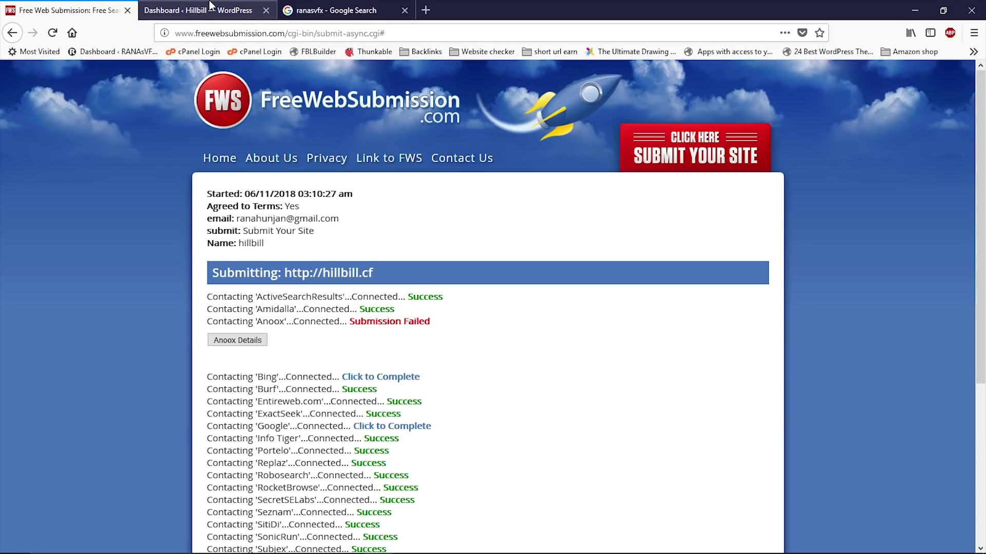
From Plugins > Add New, search 'yoast seo', then install and activate the Yoast SEO plugin
click(210, 7)
click(209, 102)
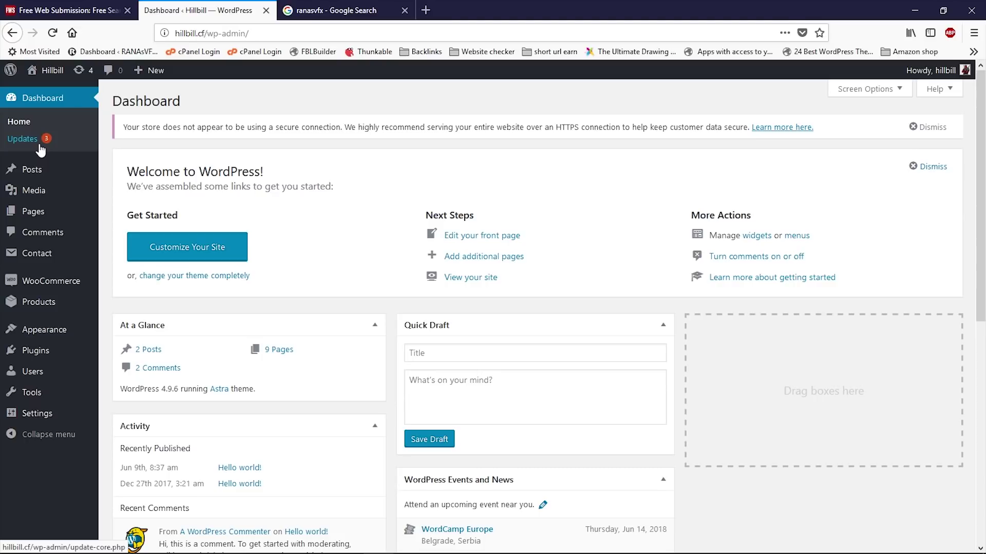
mouse_move(52, 73)
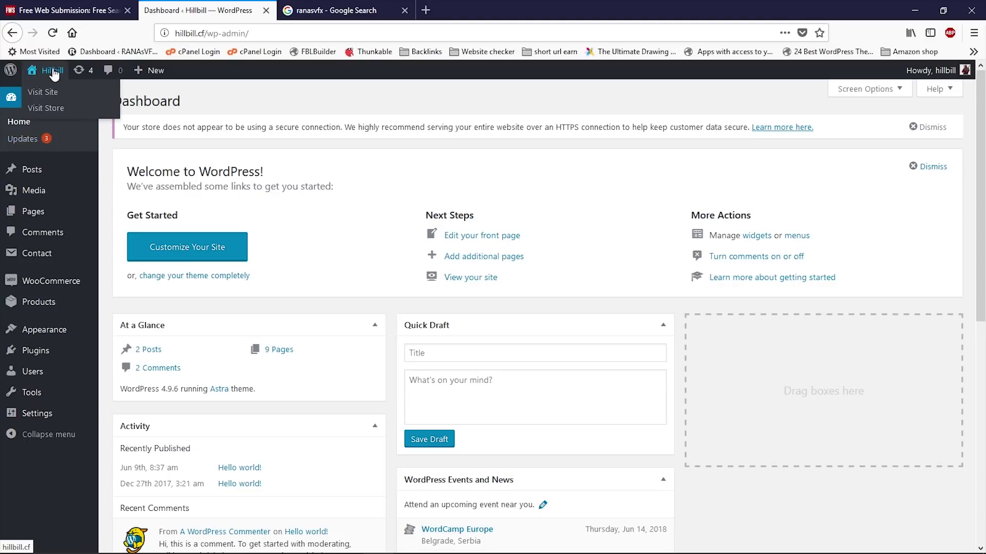
mouse_move(13, 280)
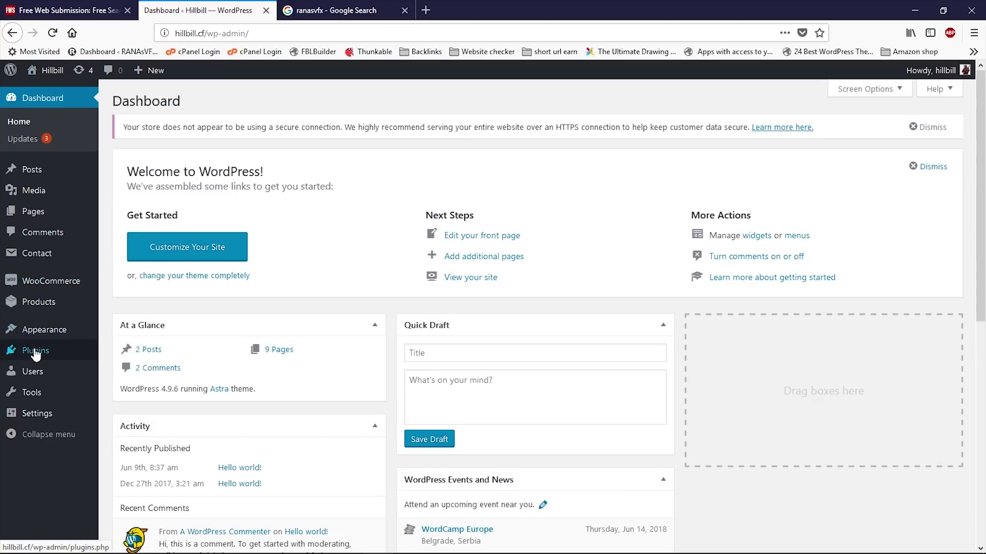
mouse_move(32, 352)
click(113, 373)
click(833, 135)
text(yoast seo)
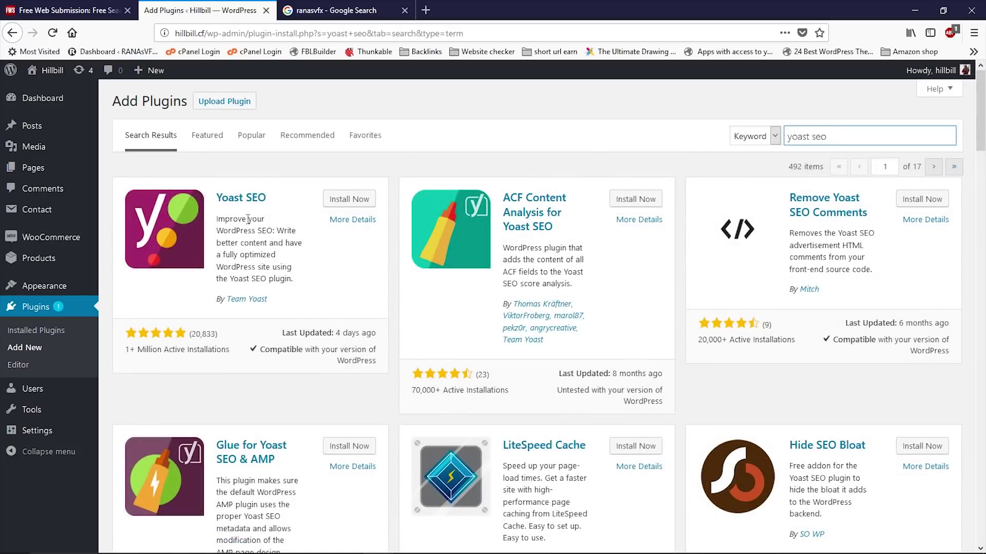
click(349, 199)
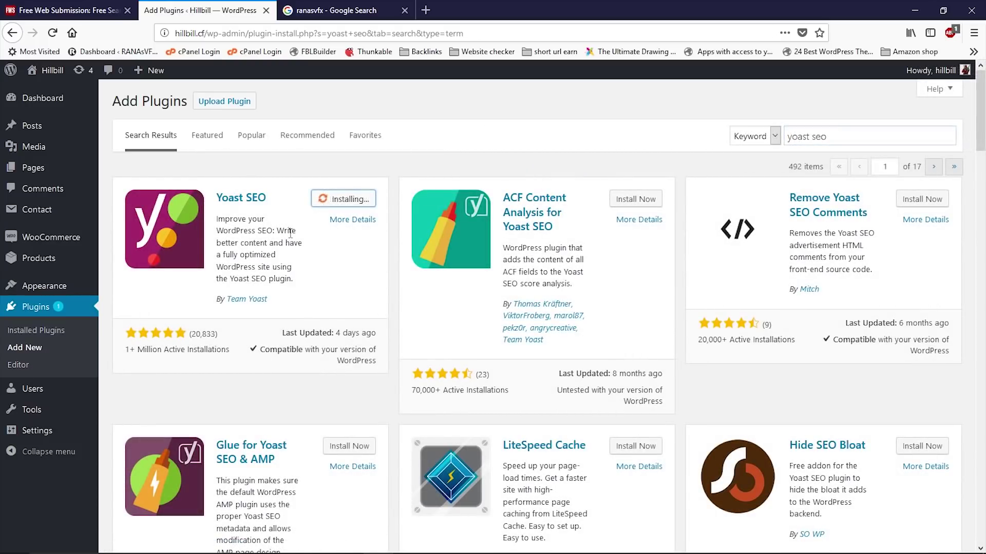
click(354, 199)
mouse_move(45, 458)
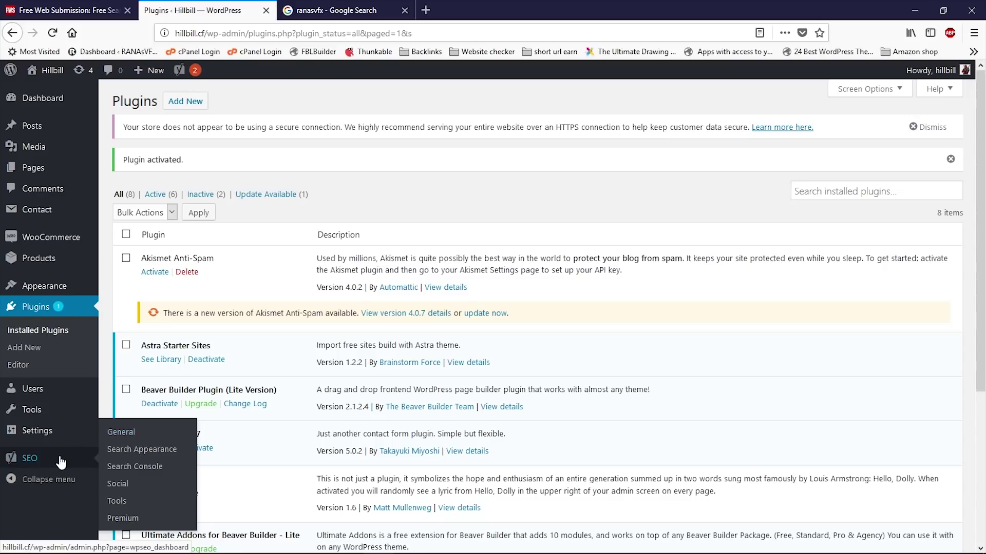
Launch the Yoast configuration wizard from SEO > General and mark the site as a live blog
click(136, 433)
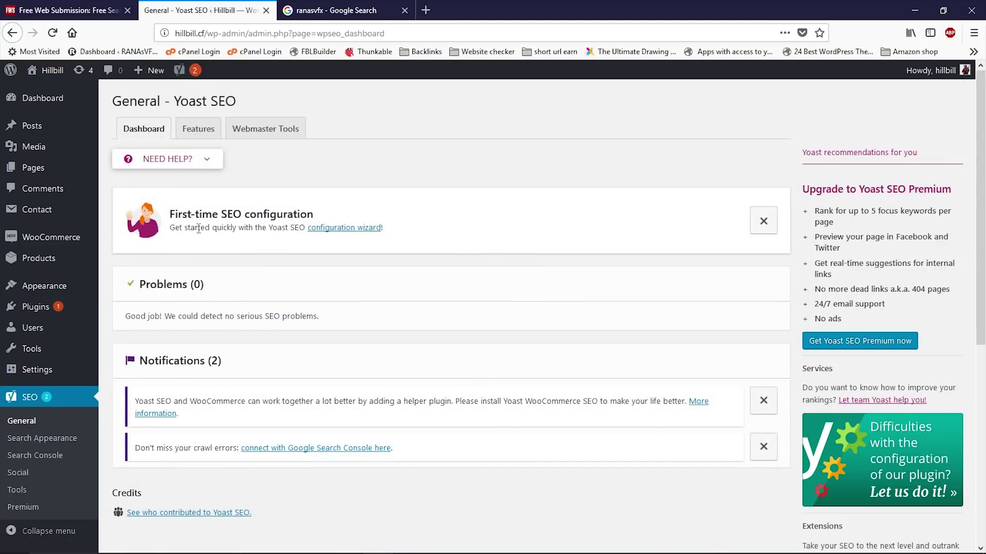
click(341, 228)
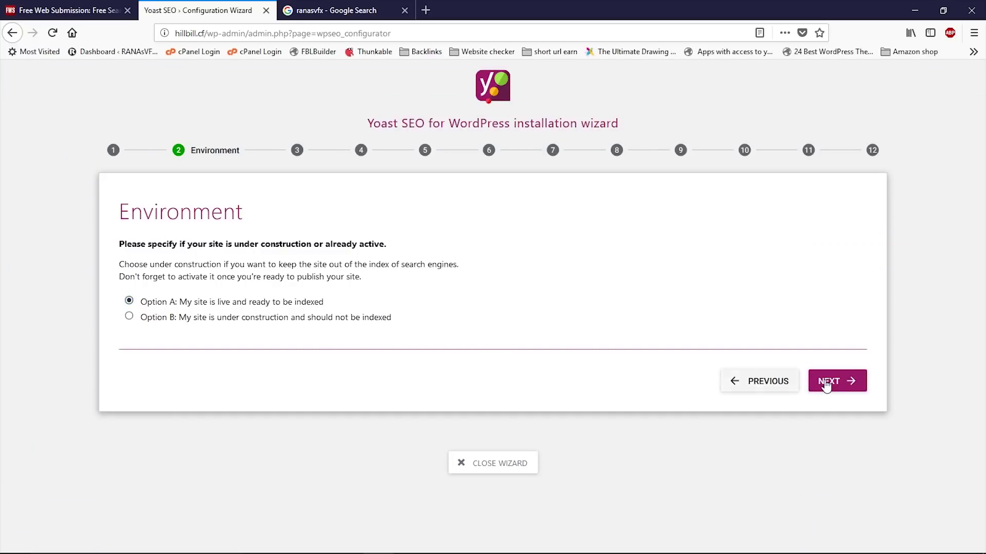
click(850, 384)
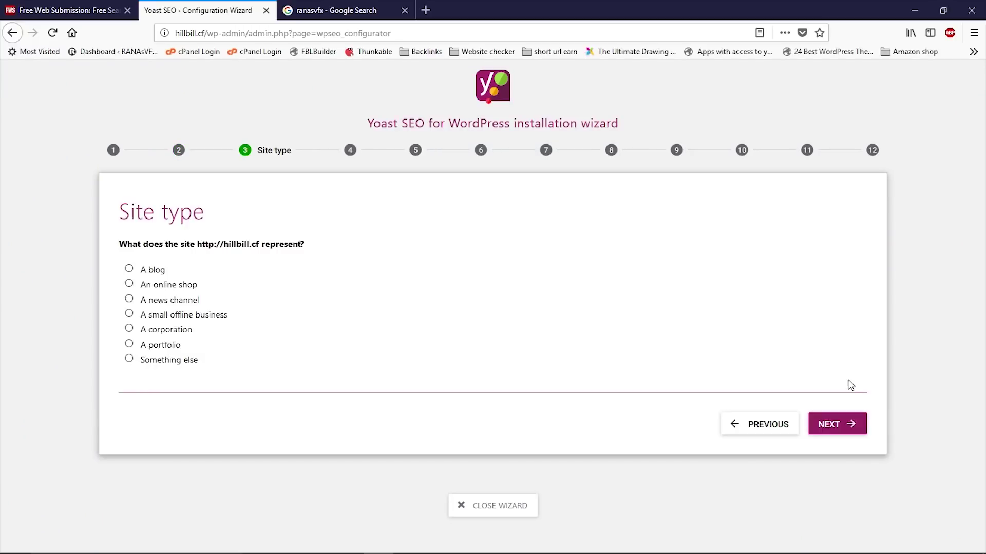
click(129, 269)
click(835, 424)
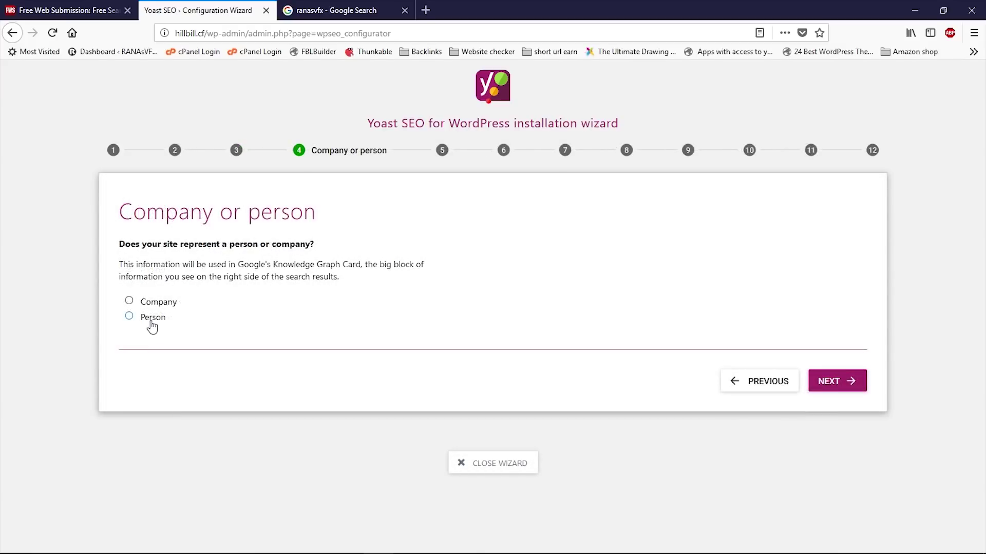
Set the site to represent a person, enter their name, and skip social profiles and multiple authors
click(148, 321)
click(159, 368)
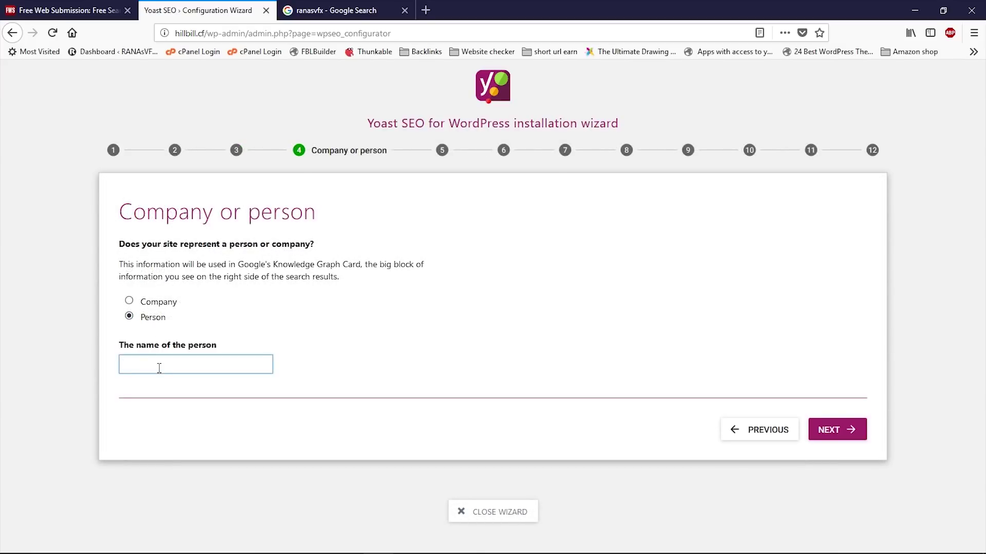
text(rana)
click(837, 432)
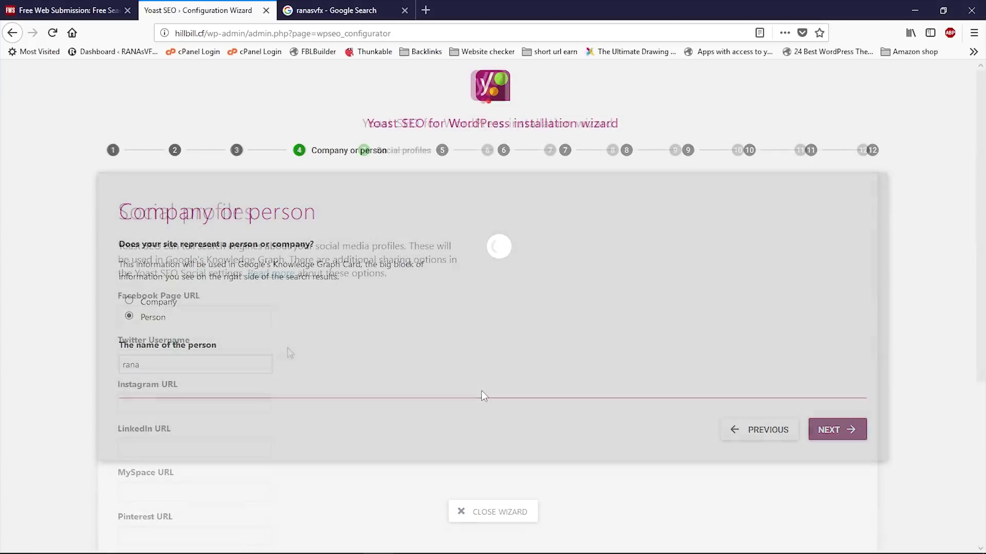
scroll(286, 347, down, 4)
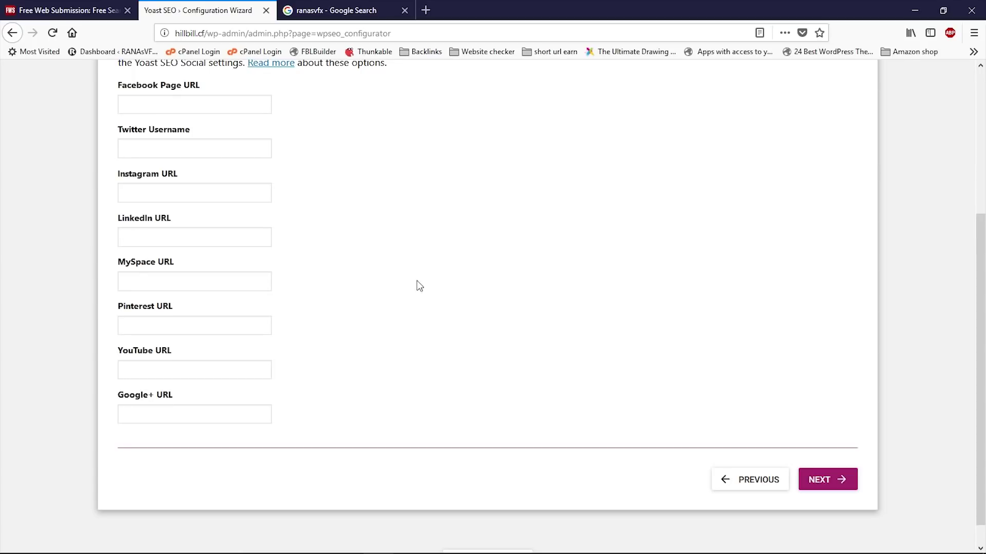
click(849, 485)
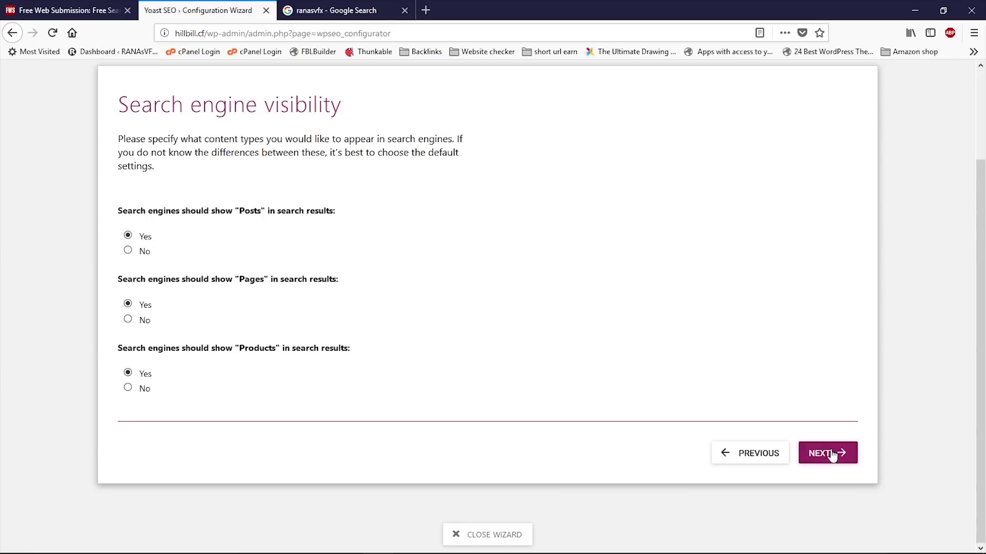
click(831, 454)
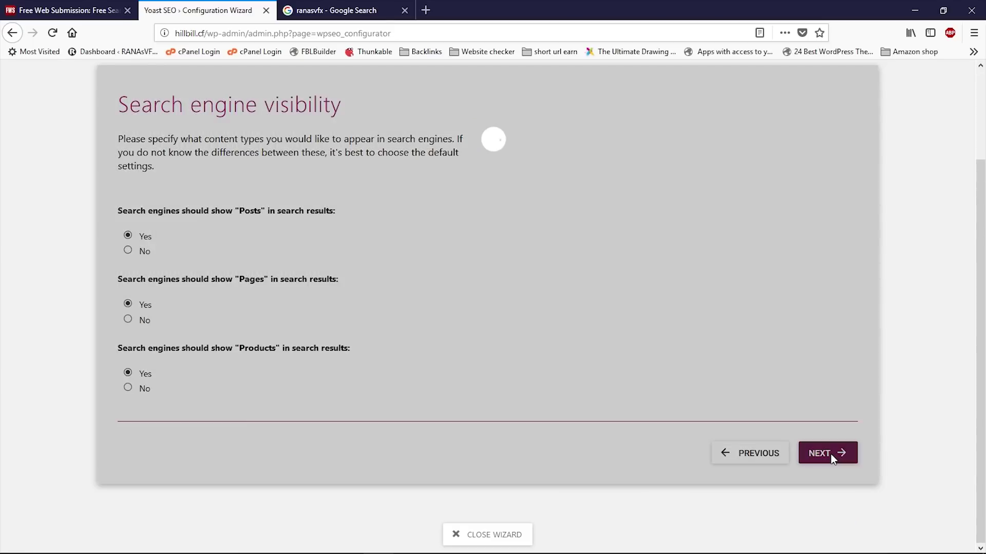
click(845, 380)
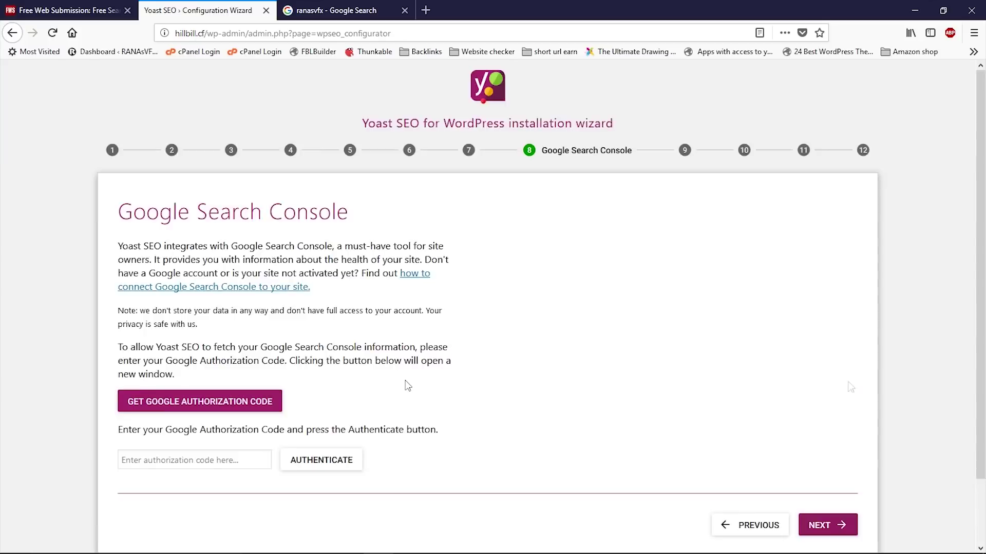
scroll(405, 387, down, 2)
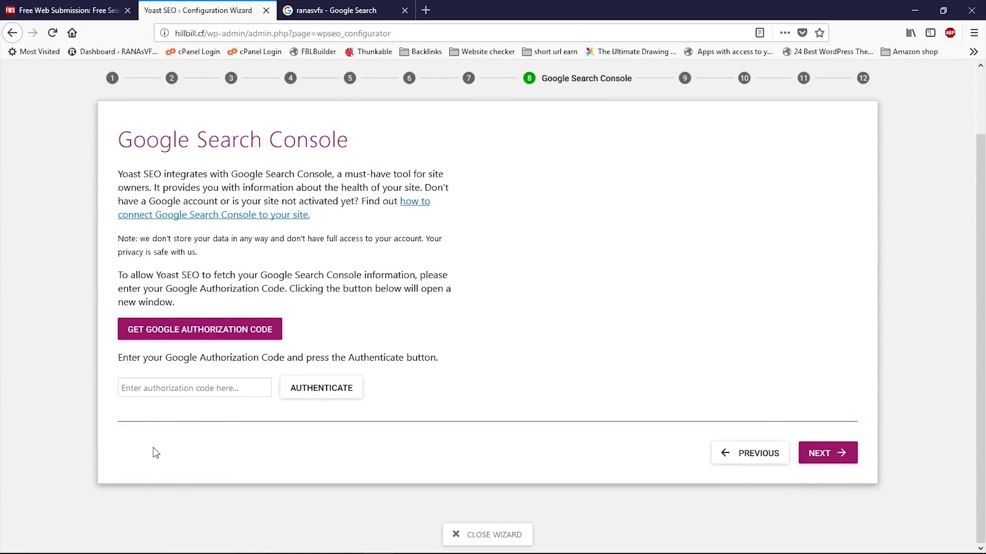
Paste Google's authorization code into Yoast, authenticate, and advance to the Title settings step
click(172, 341)
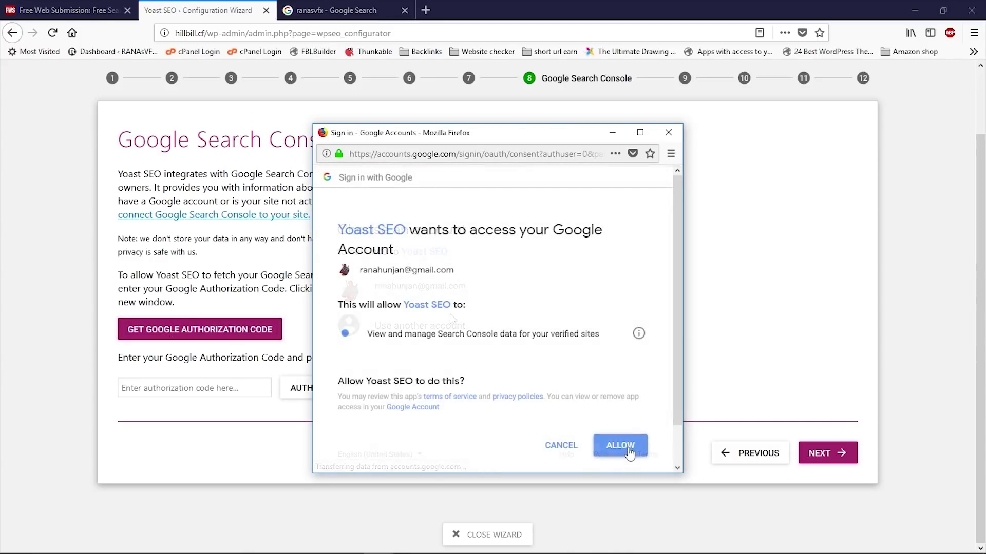
click(620, 446)
right_click(465, 292)
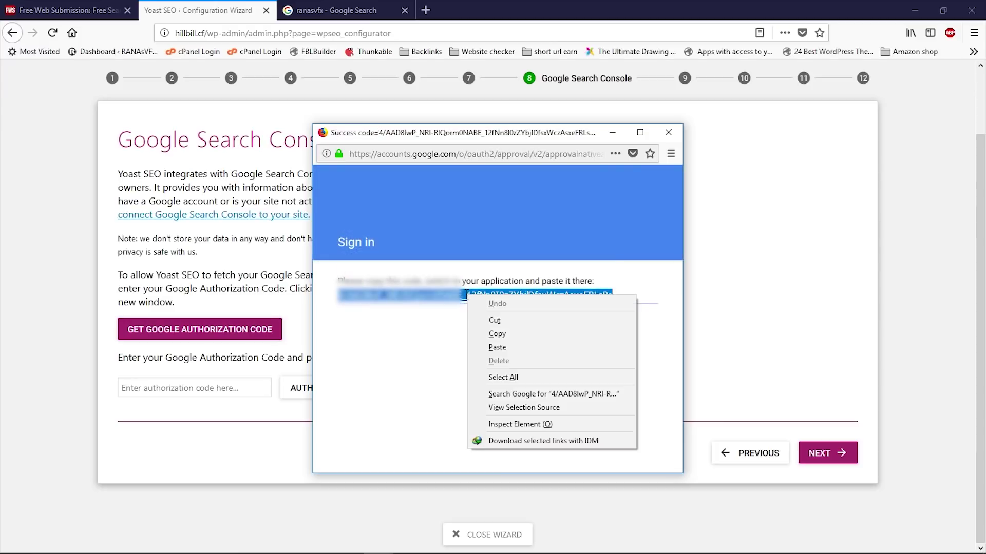
click(495, 334)
click(161, 396)
right_click(163, 392)
click(183, 442)
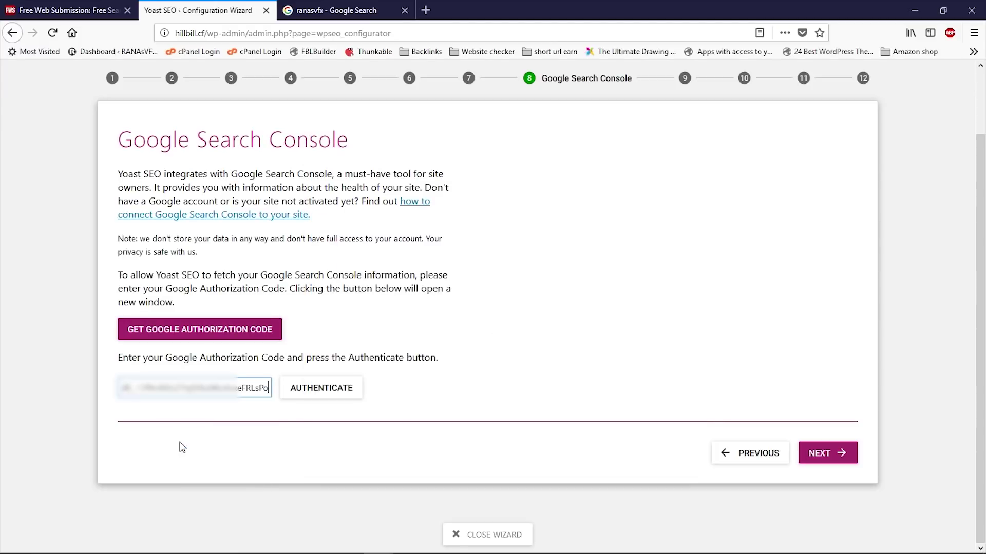
click(314, 395)
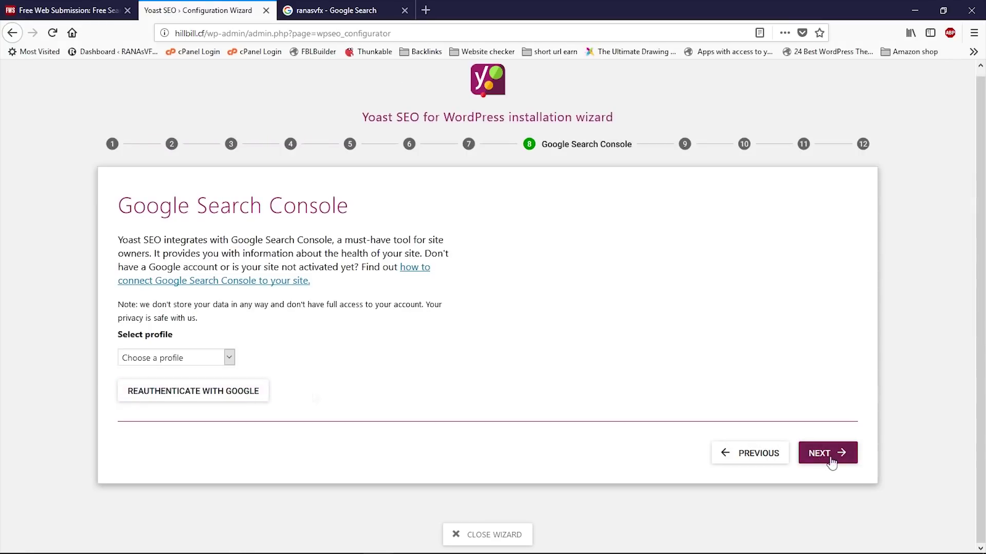
click(836, 457)
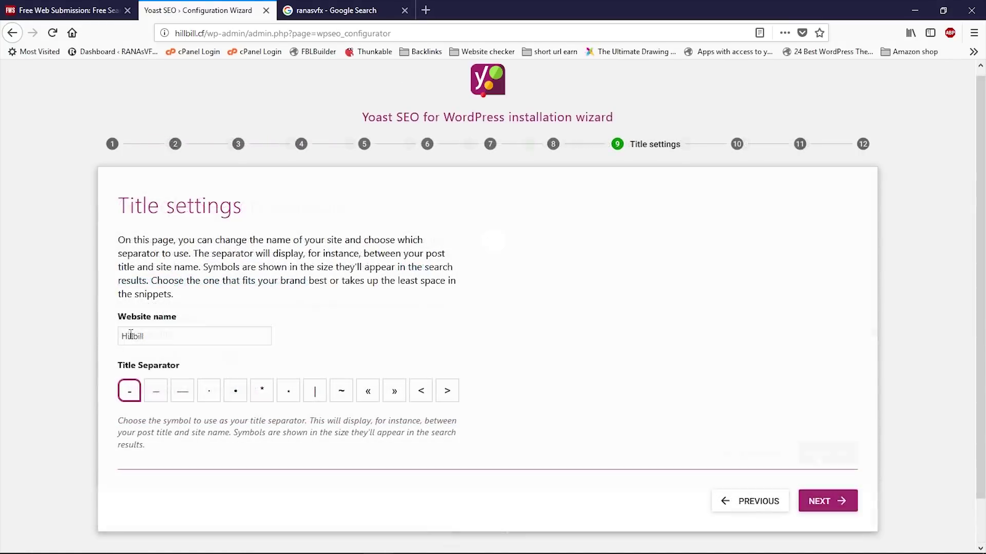
click(149, 335)
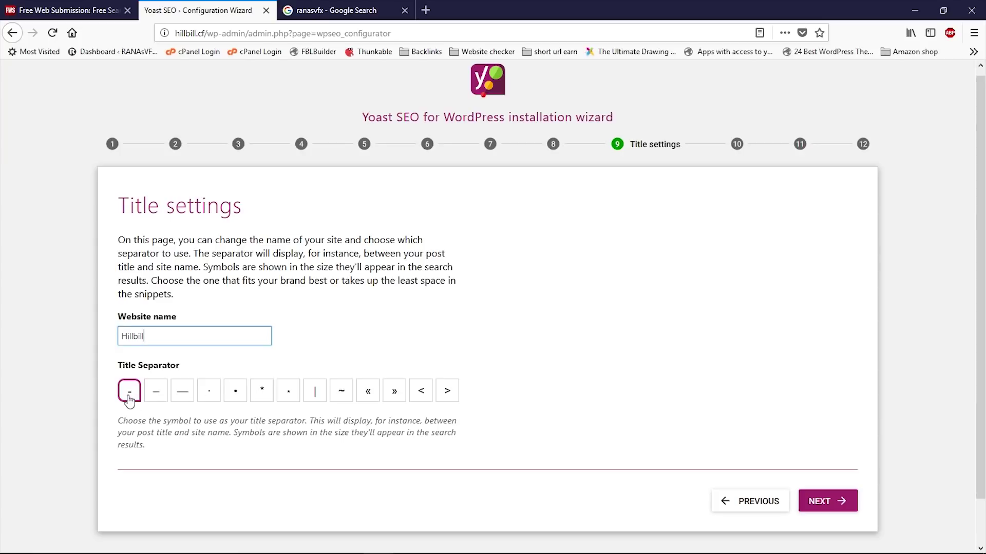
Continue past Title settings, Newsletter and You might like, then close the wizard at Success
click(836, 506)
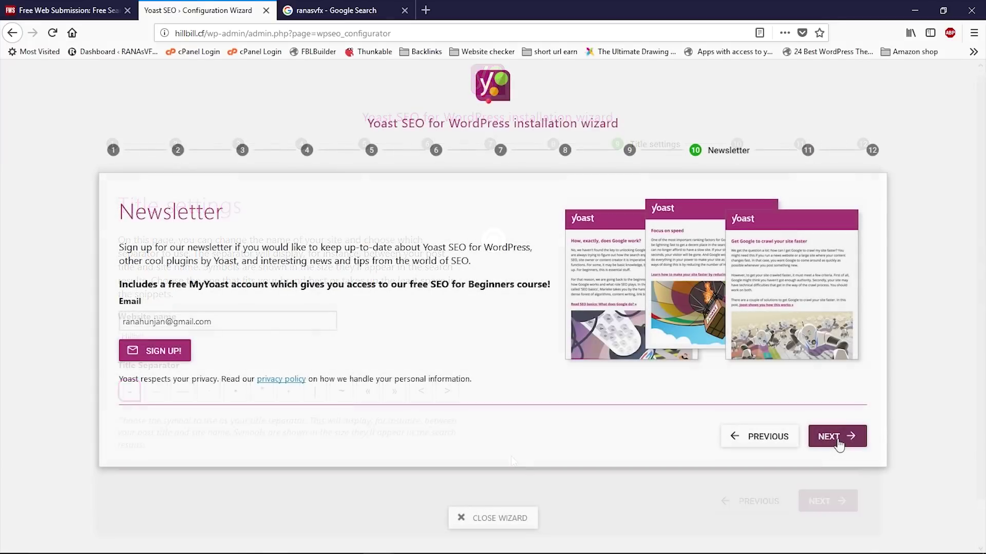
click(836, 438)
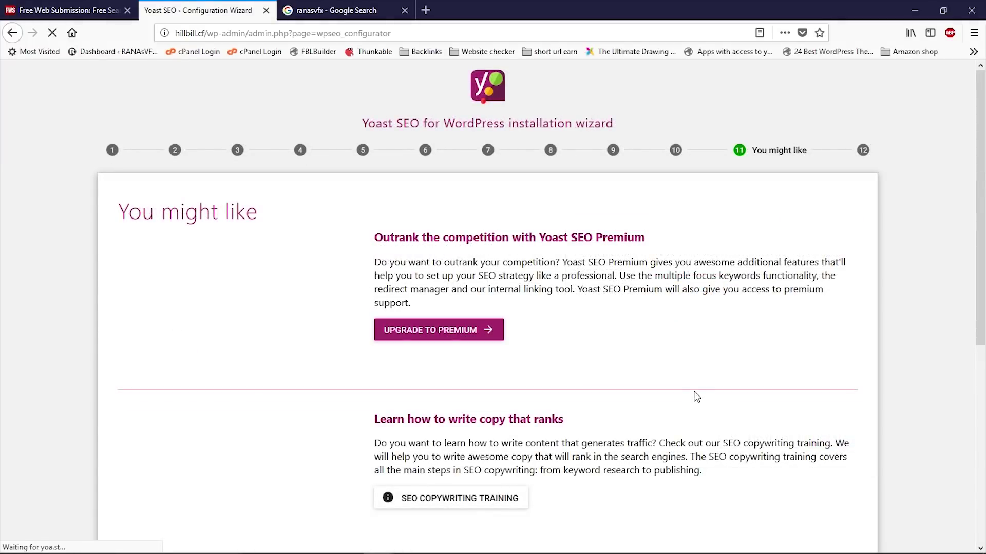
scroll(697, 395, down, 6)
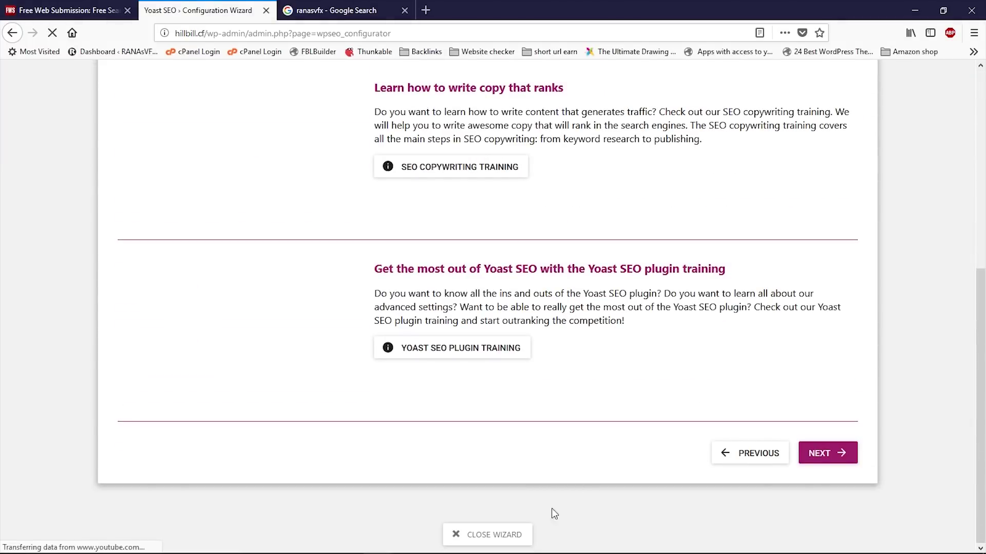
click(829, 455)
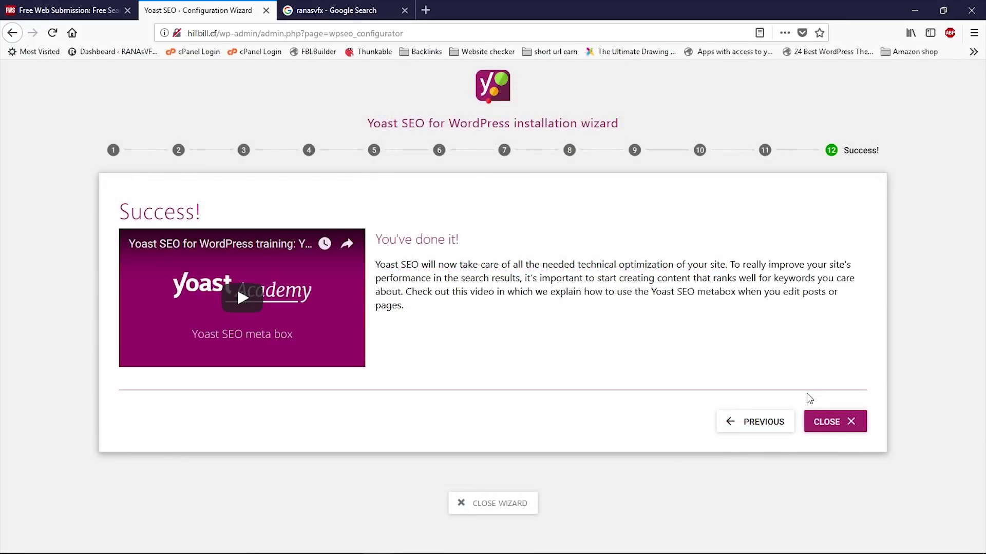
click(837, 428)
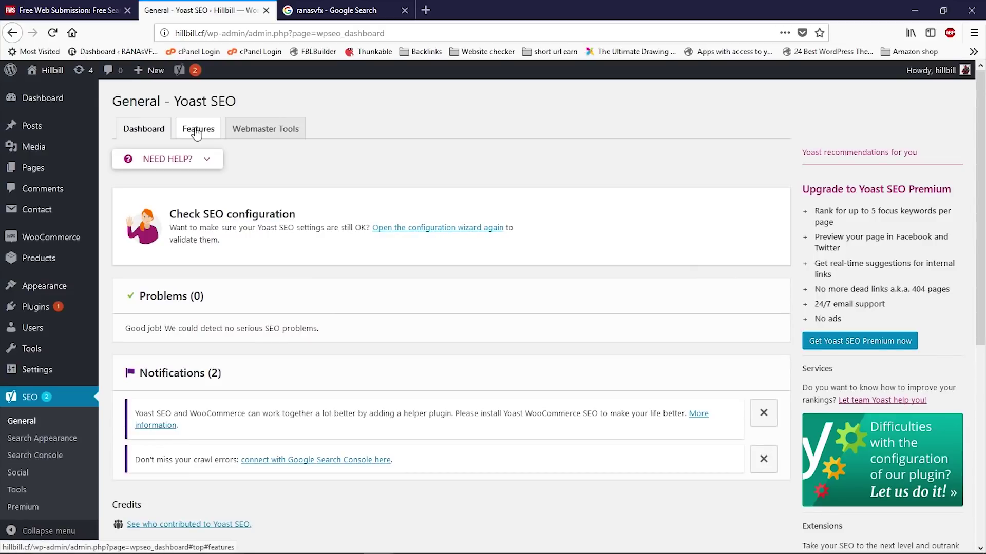
From Yoast's Features tab, open the XML sitemap index listing 5 sitemaps via the sitemaps help link
click(197, 132)
scroll(224, 279, down, 4)
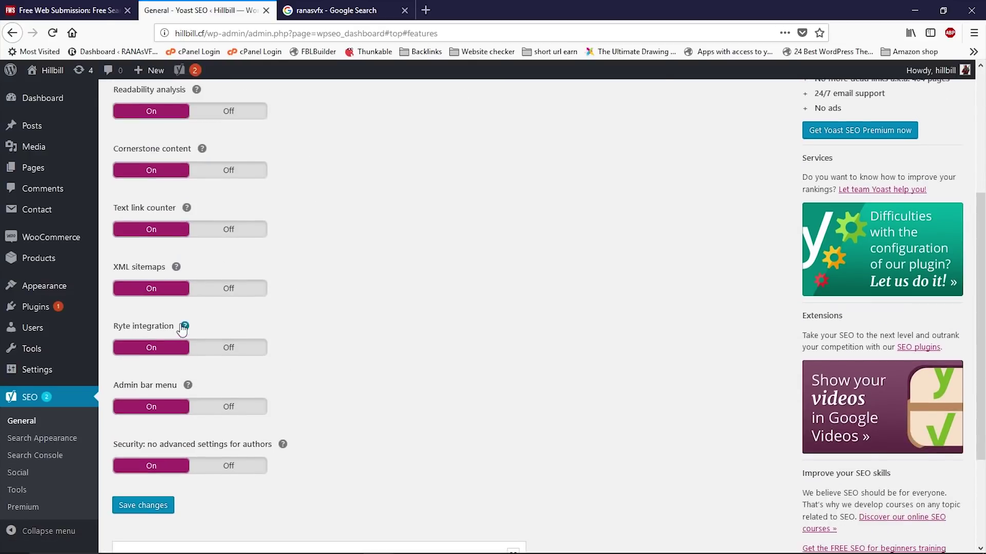
scroll(205, 231, up, 5)
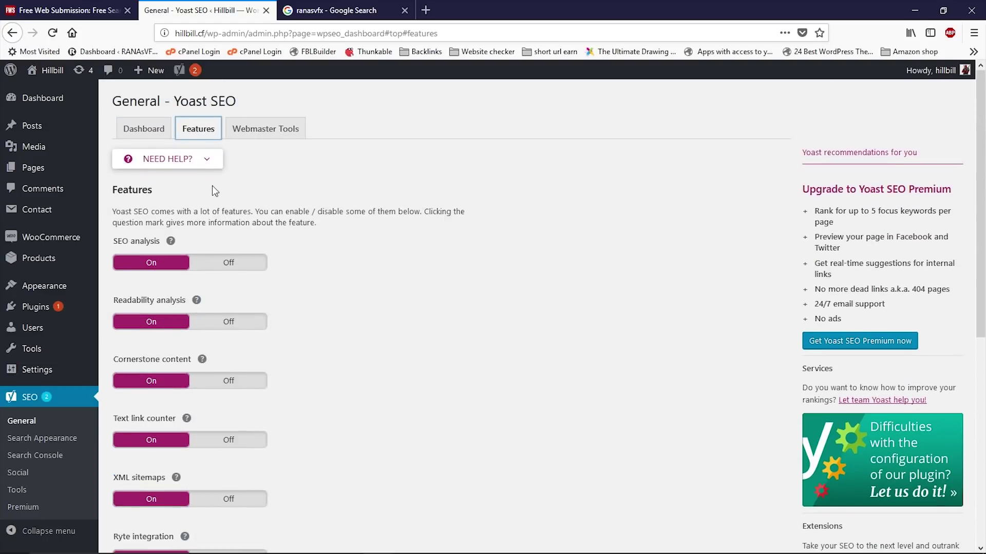
scroll(175, 308, down, 2)
scroll(167, 345, down, 1)
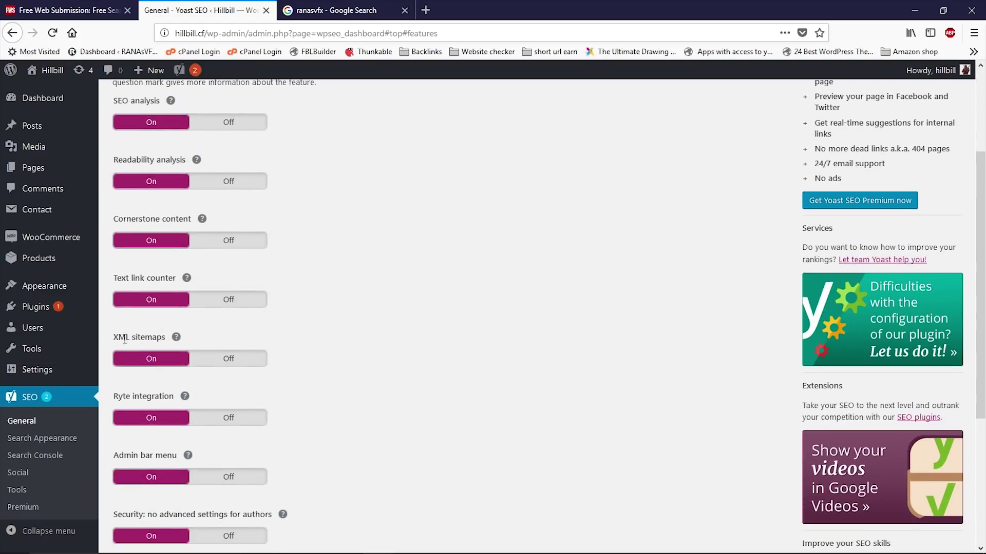
click(177, 339)
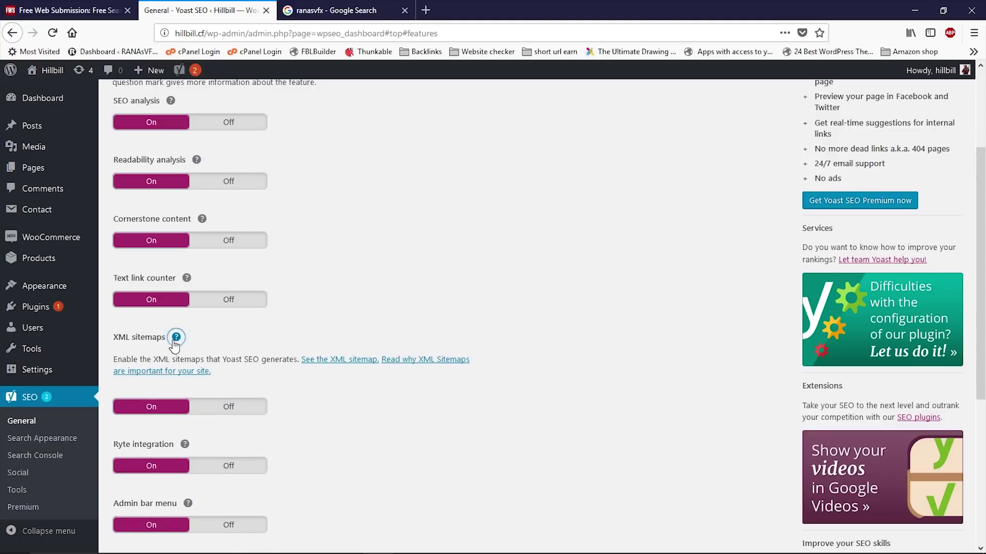
click(324, 363)
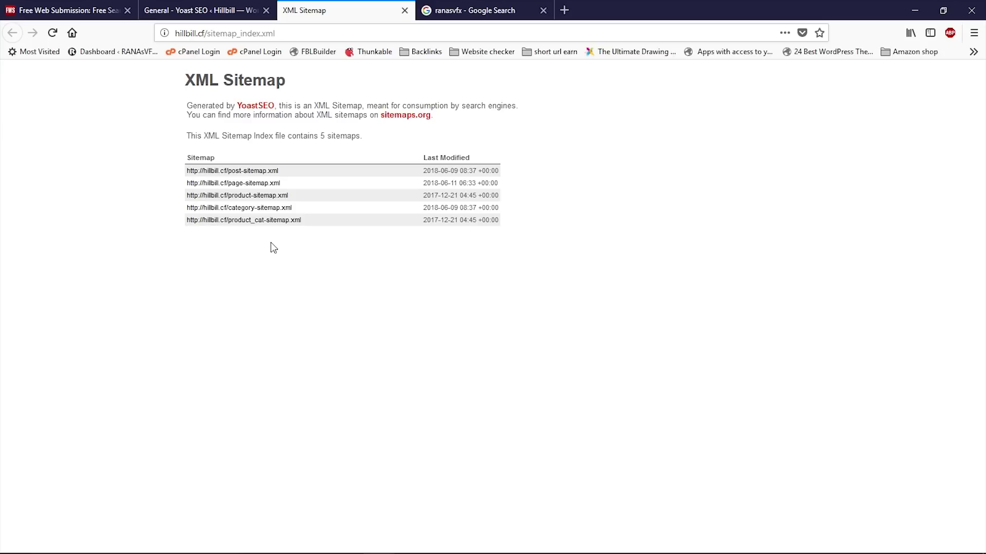
click(200, 10)
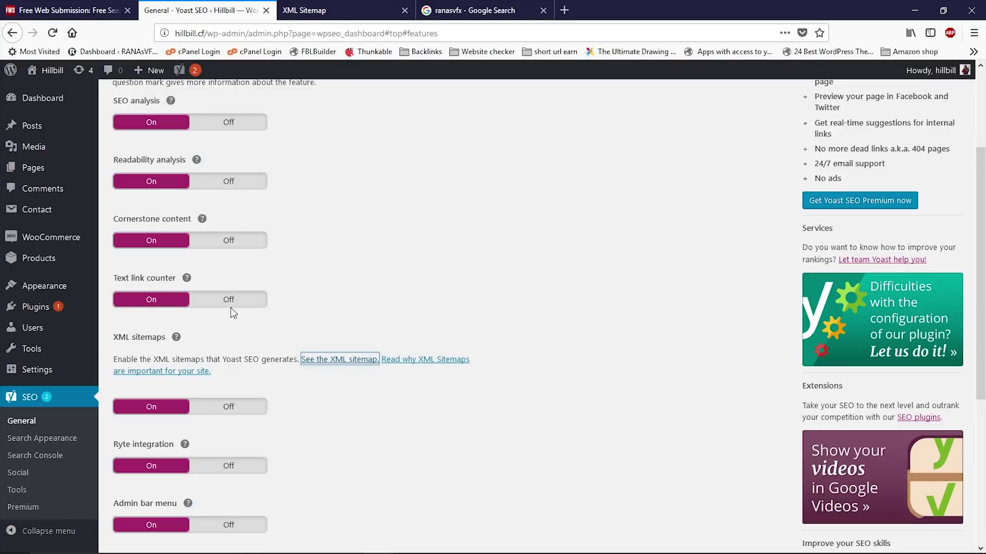
scroll(246, 309, up, 2)
scroll(247, 310, up, 3)
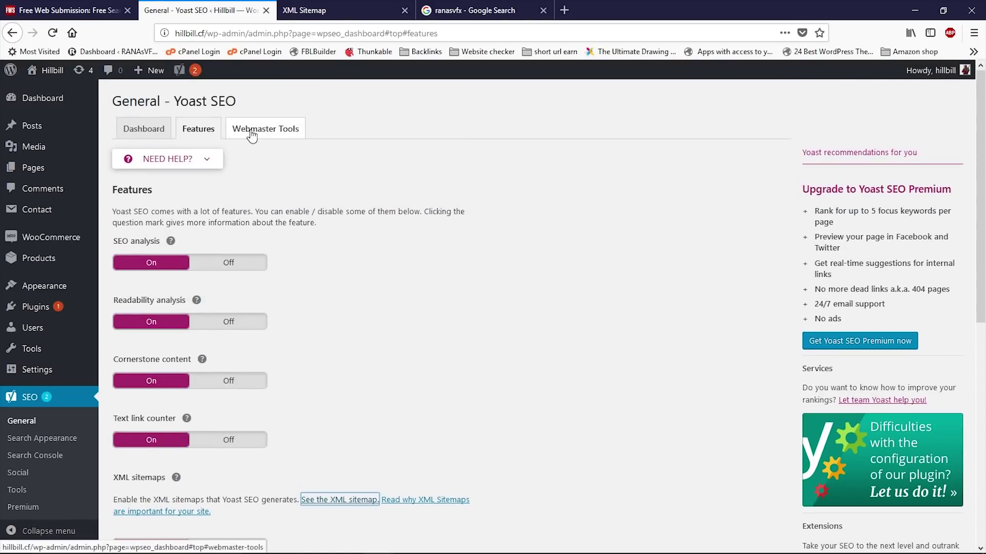
Review the Content Types settings for posts, pages and products, then bring the sitemap index tab back
click(71, 444)
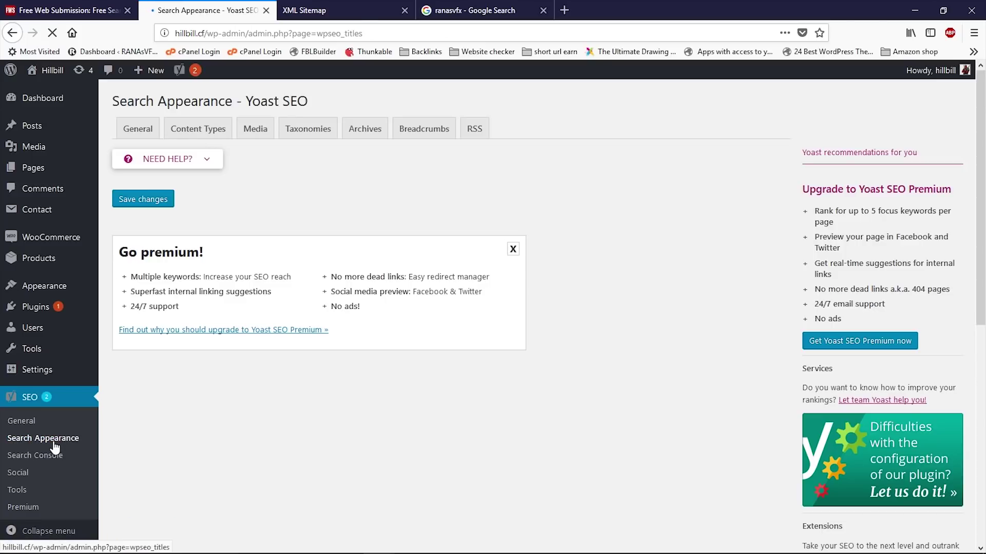
click(199, 131)
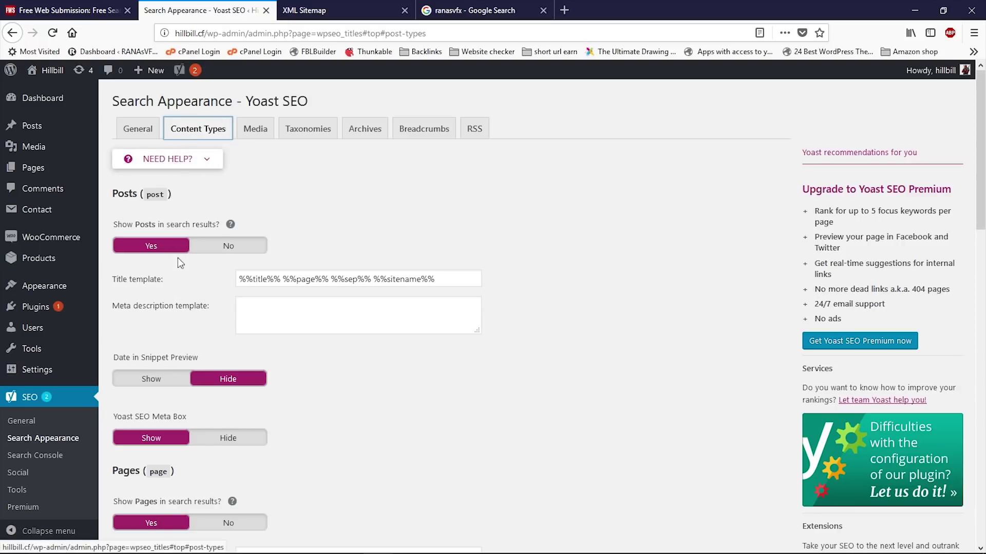
scroll(171, 310, down, 3)
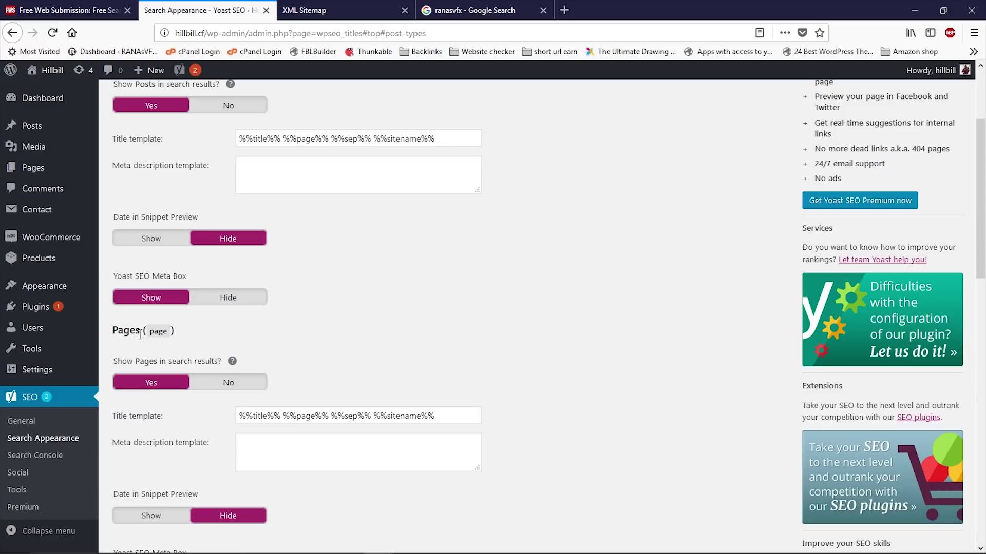
drag(113, 331, 177, 329)
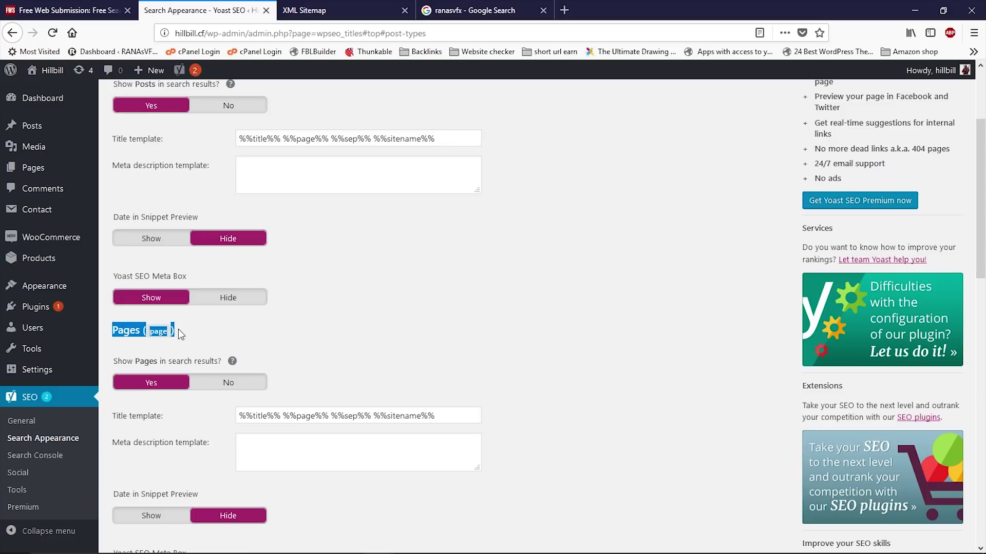
click(177, 329)
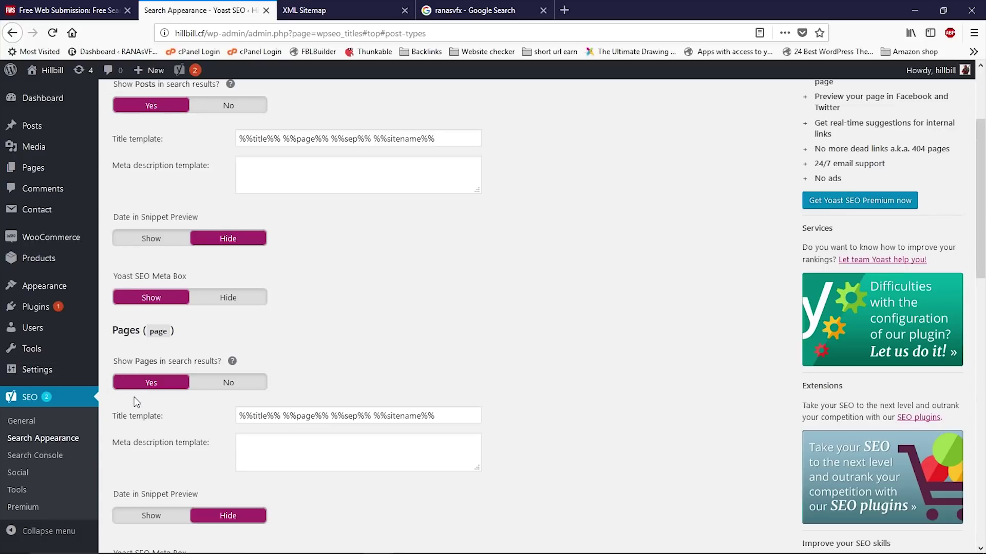
scroll(134, 396, down, 3)
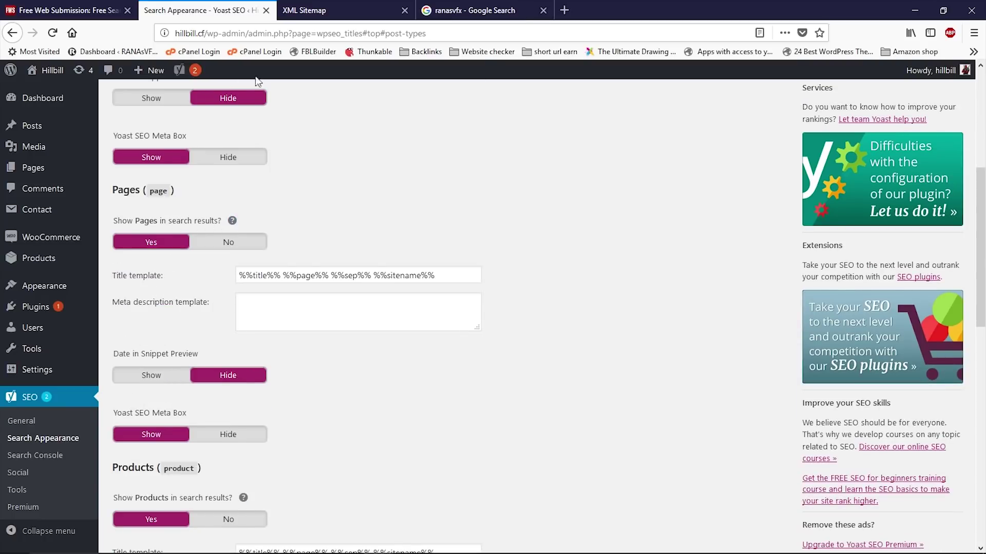
click(288, 11)
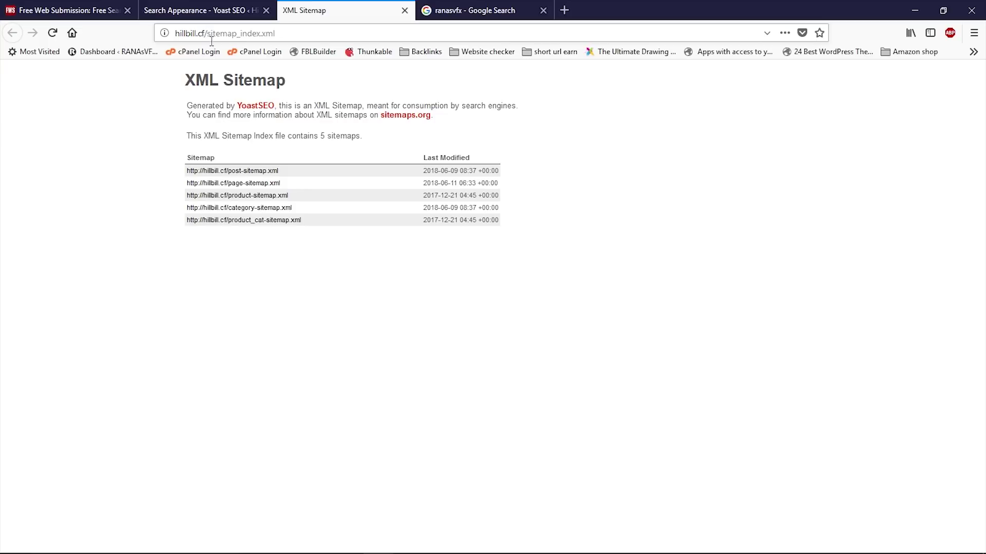
Copy 'sitemap_index.xml' from the sitemap's address bar and switch to the Google Search tab
drag(206, 33, 275, 33)
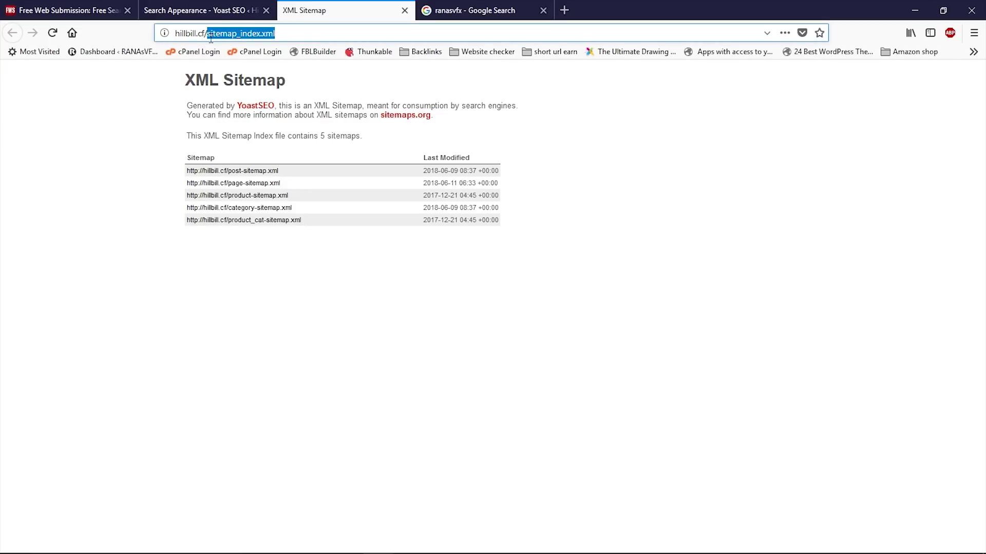
right_click(242, 35)
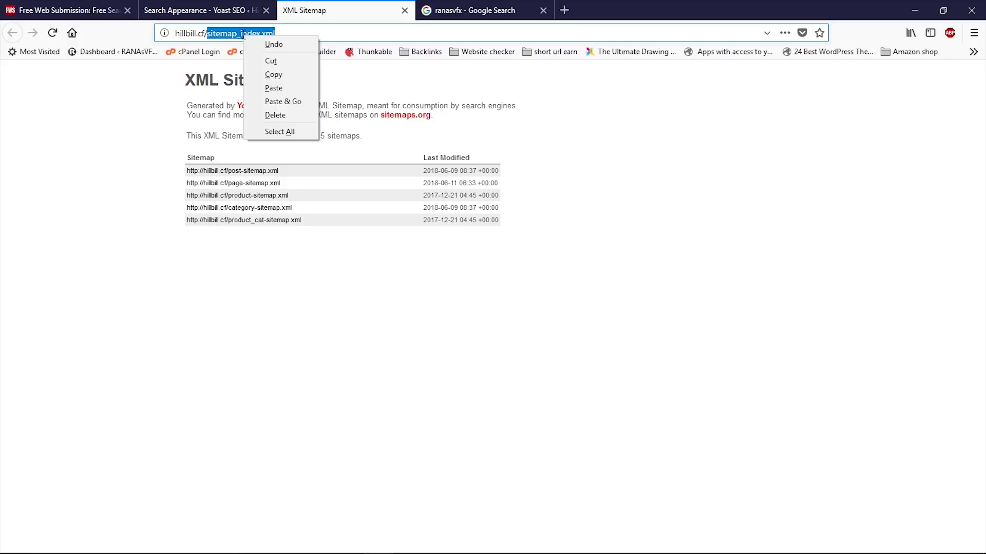
click(267, 76)
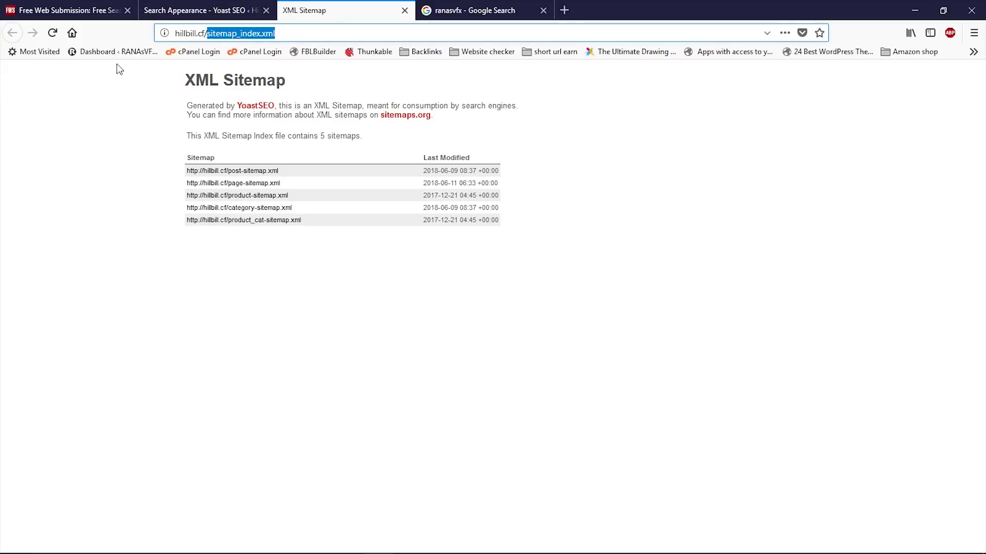
click(497, 10)
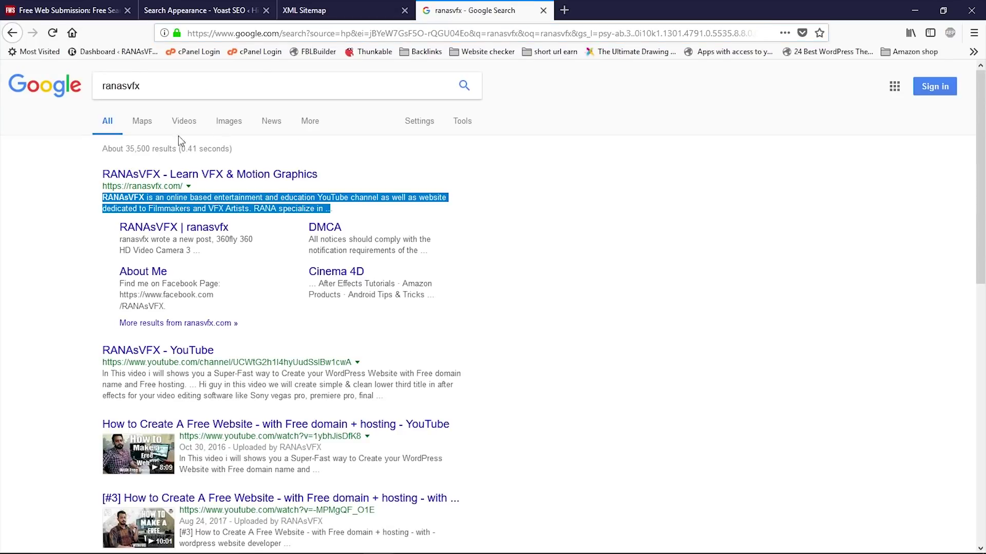
Replace the old query and search Google for 'google webmaster'
double_click(150, 86)
text(google webmas)
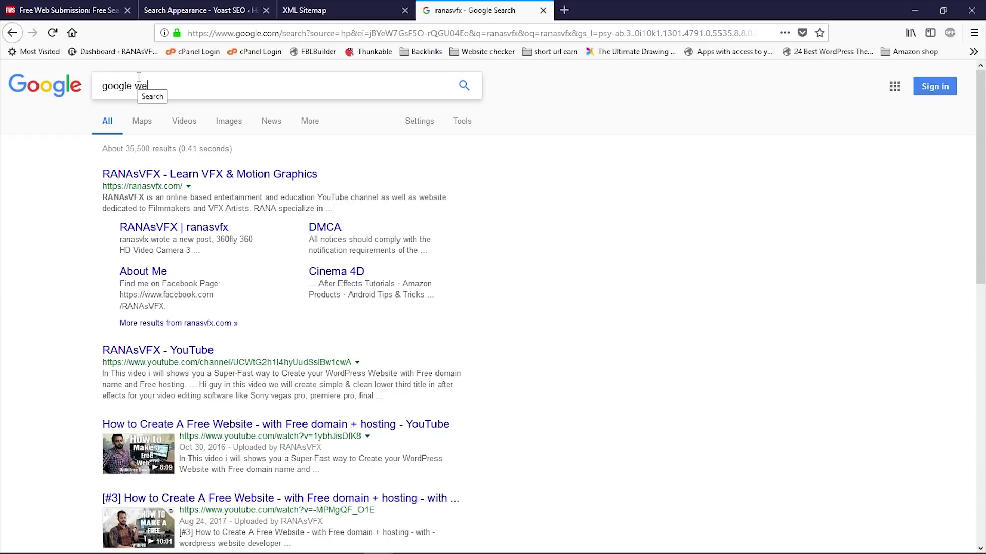
key(F12)
click(178, 109)
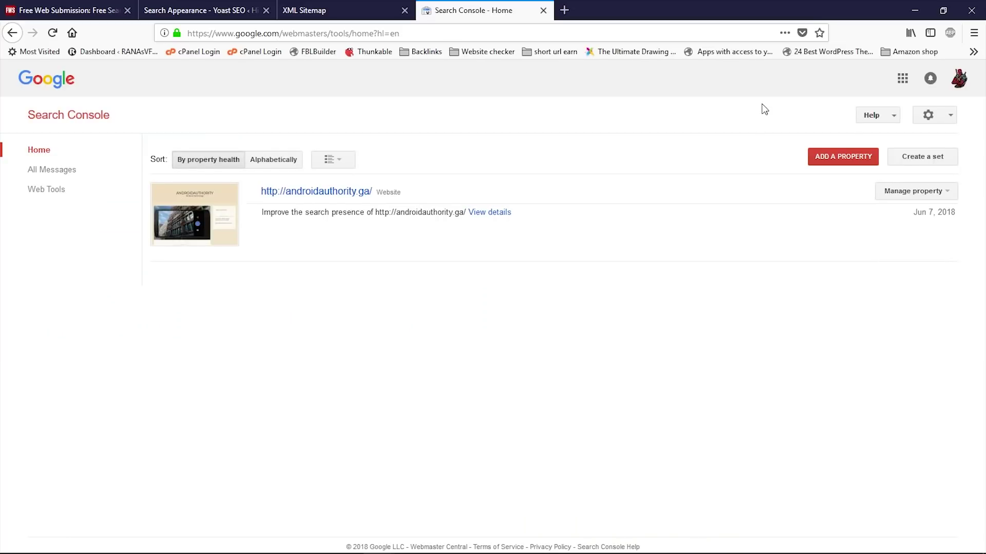
click(830, 164)
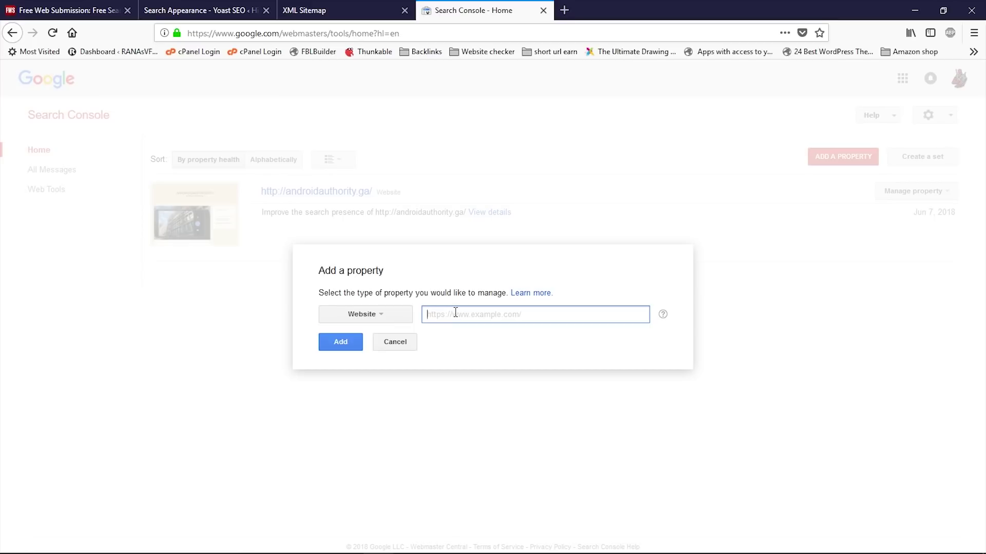
click(312, 10)
click(233, 34)
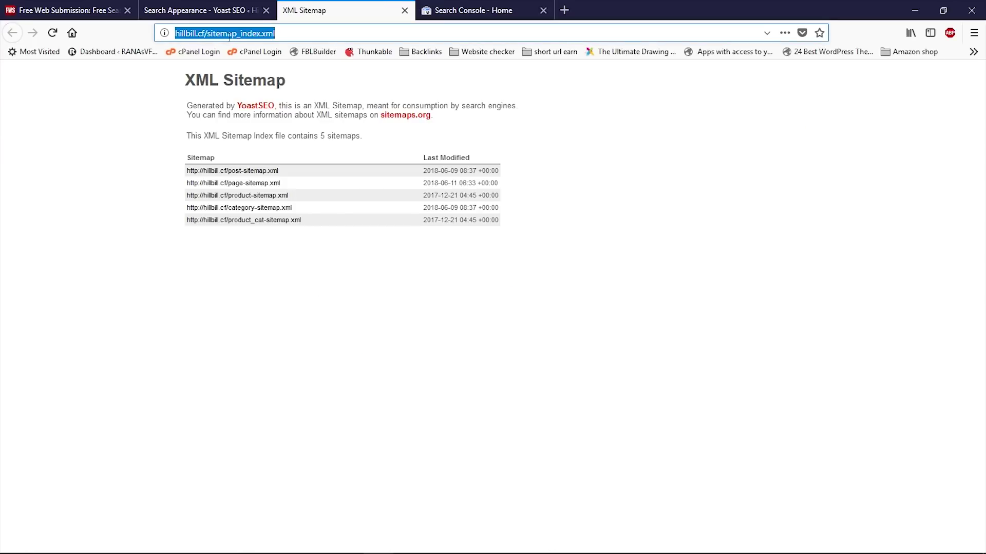
drag(205, 34, 169, 35)
key(ctrl+c)
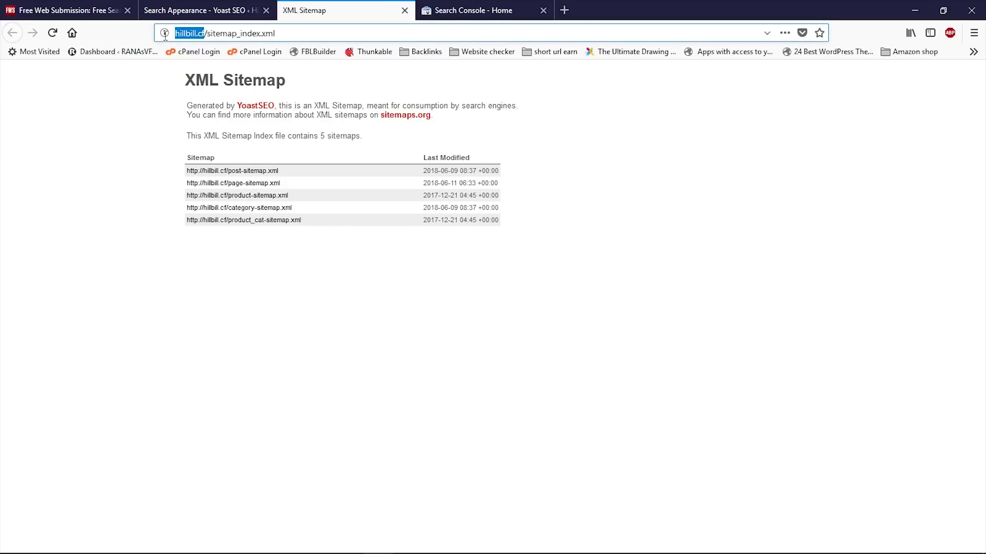
click(470, 10)
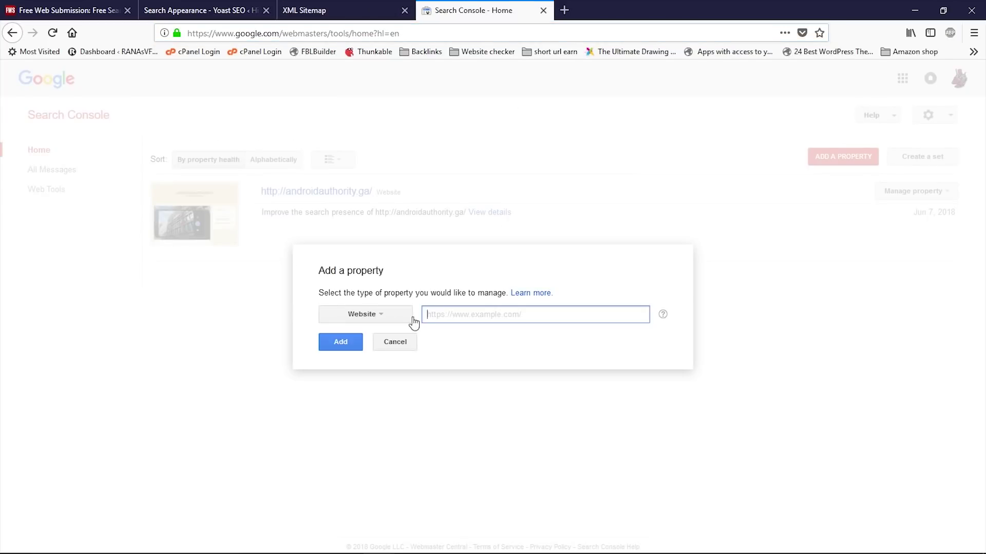
key(ctrl+v)
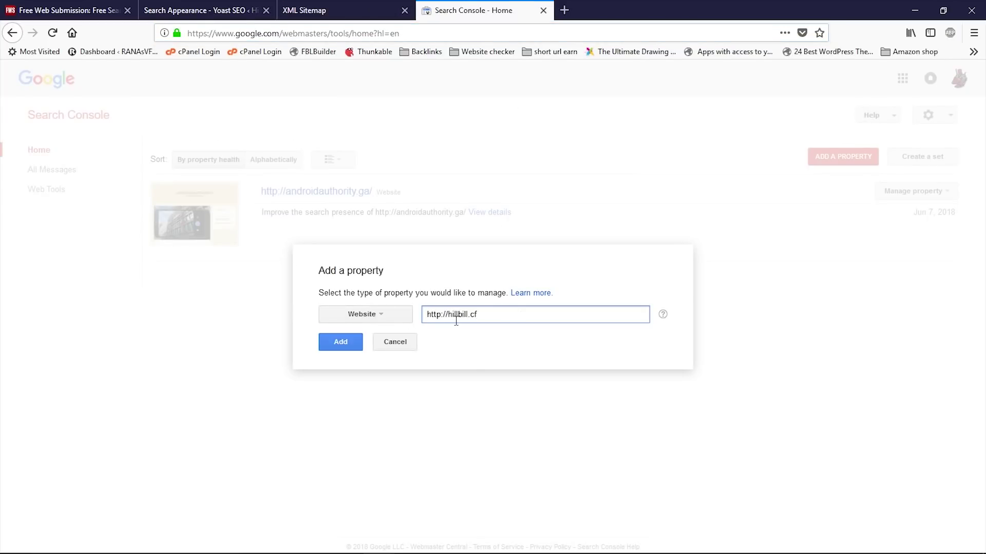
click(342, 344)
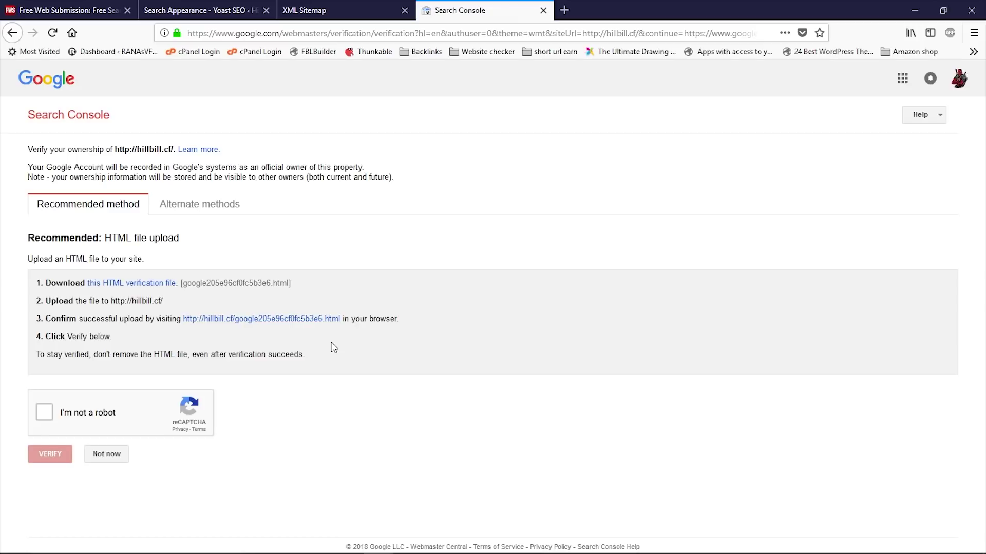
Download and save the google205e96cf0fc5b3e6.html verification file from its link
right_click(140, 291)
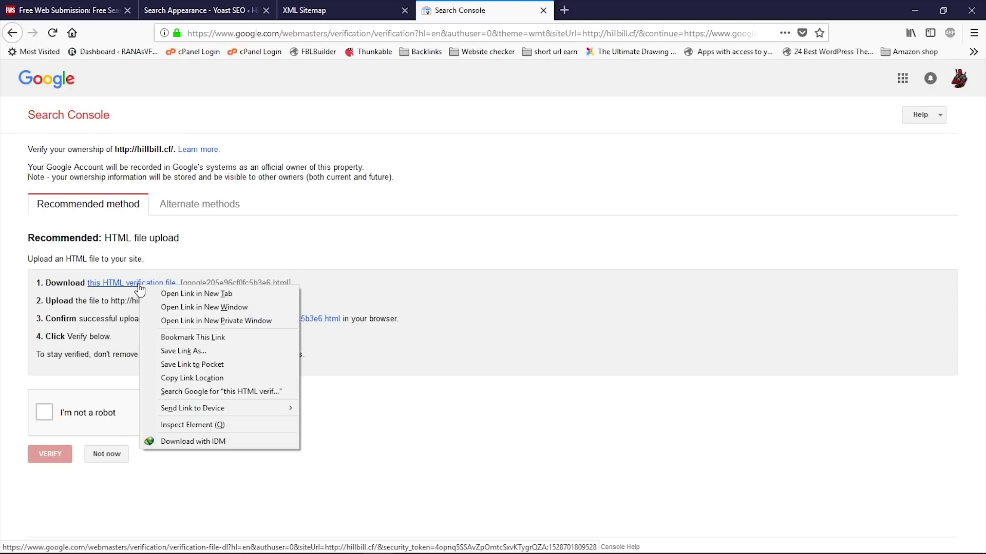
click(138, 291)
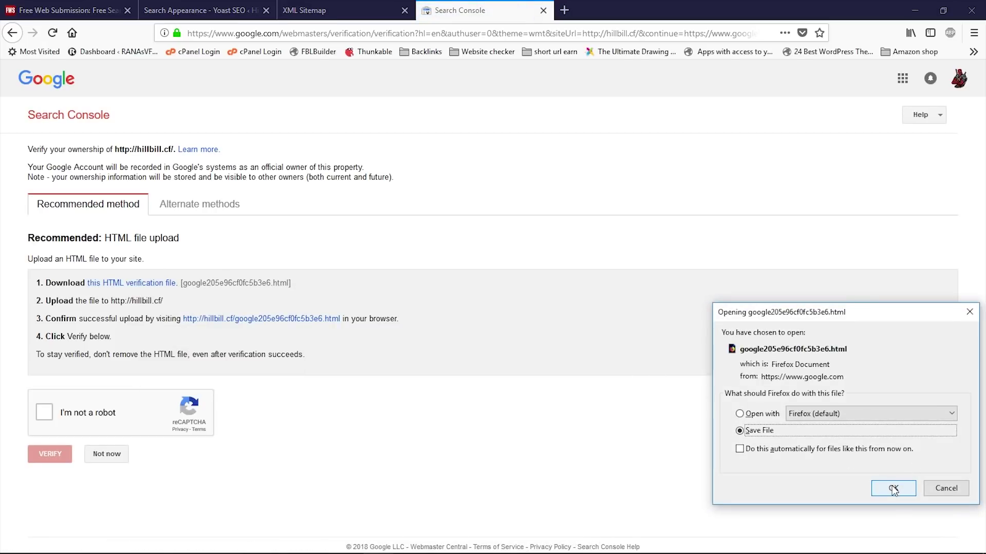
click(893, 489)
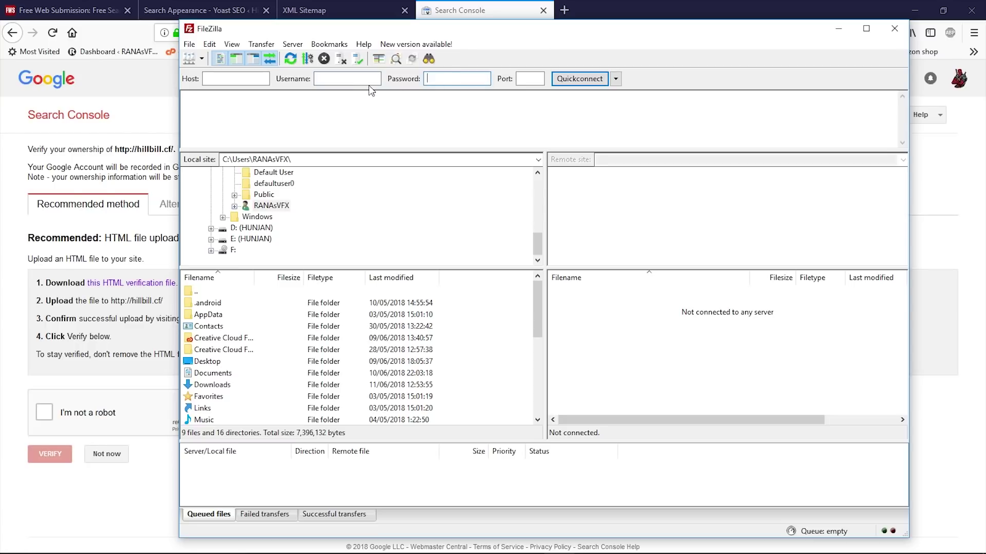
Leave FileZilla's Host field empty and open InfinityFree's Your Accounts page in a new tab
click(251, 82)
click(565, 11)
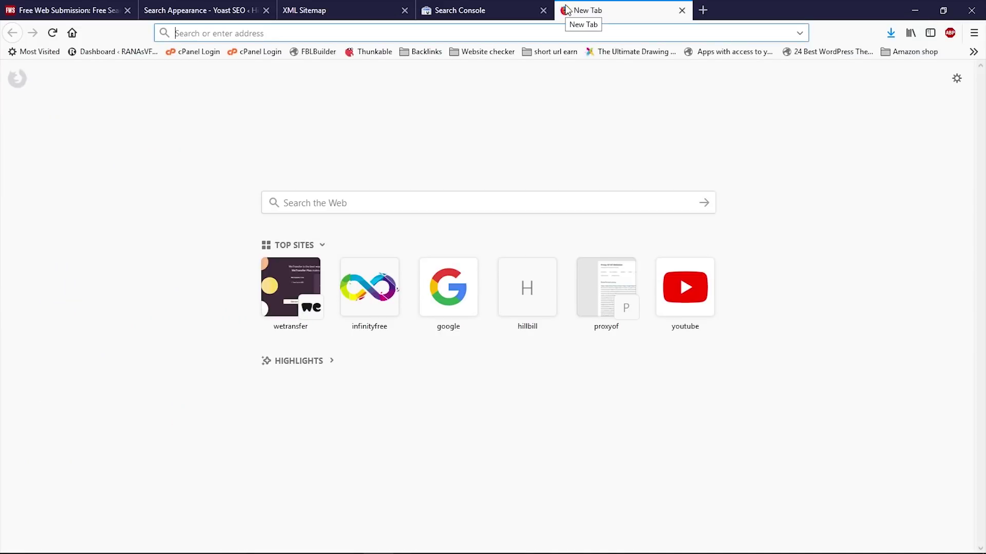
click(355, 306)
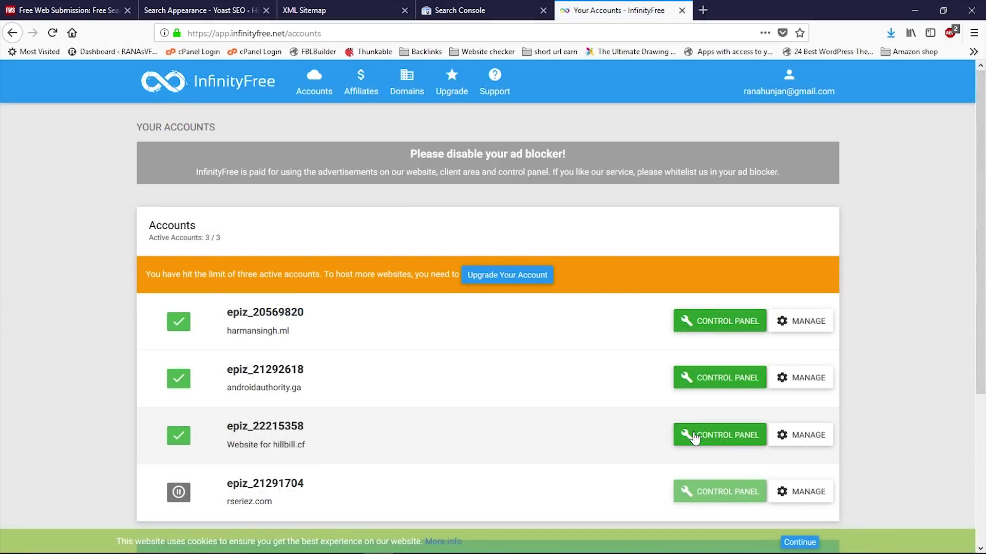
Copy the hillbill.cf account's FTP username from InfinityFree into FileZilla's username field
click(795, 438)
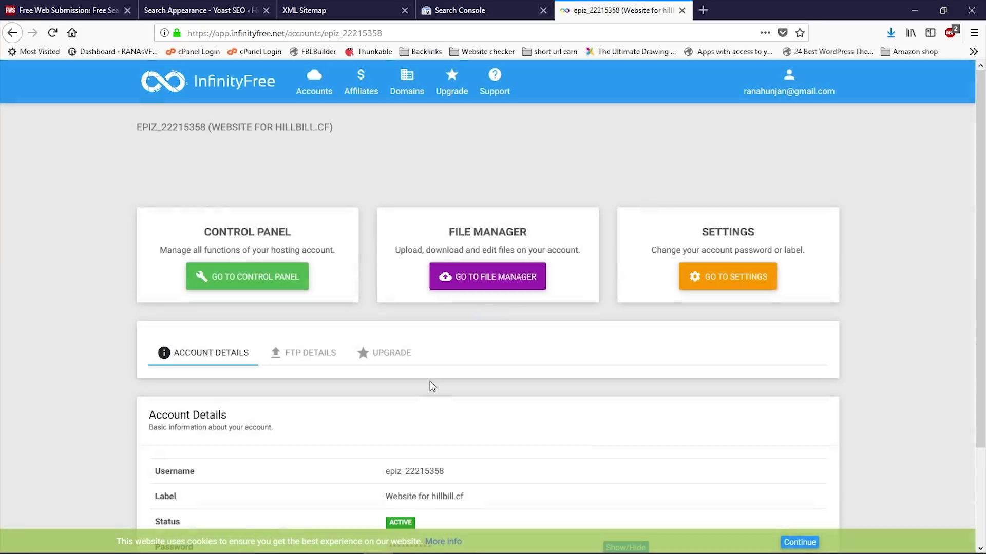
click(304, 354)
scroll(82, 357, down, 3)
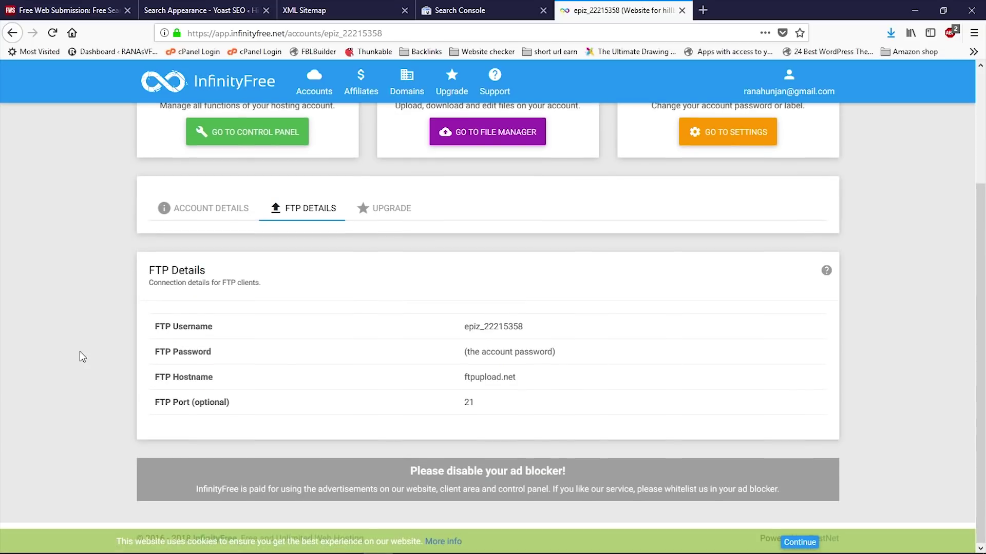
drag(529, 328, 465, 331)
right_click(476, 330)
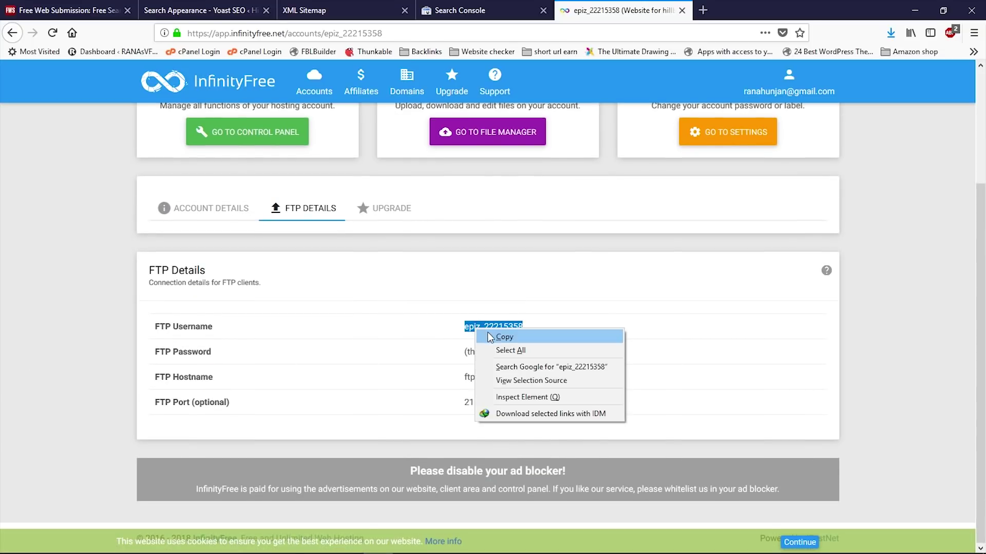
click(503, 337)
key(alt+Tab)
click(331, 80)
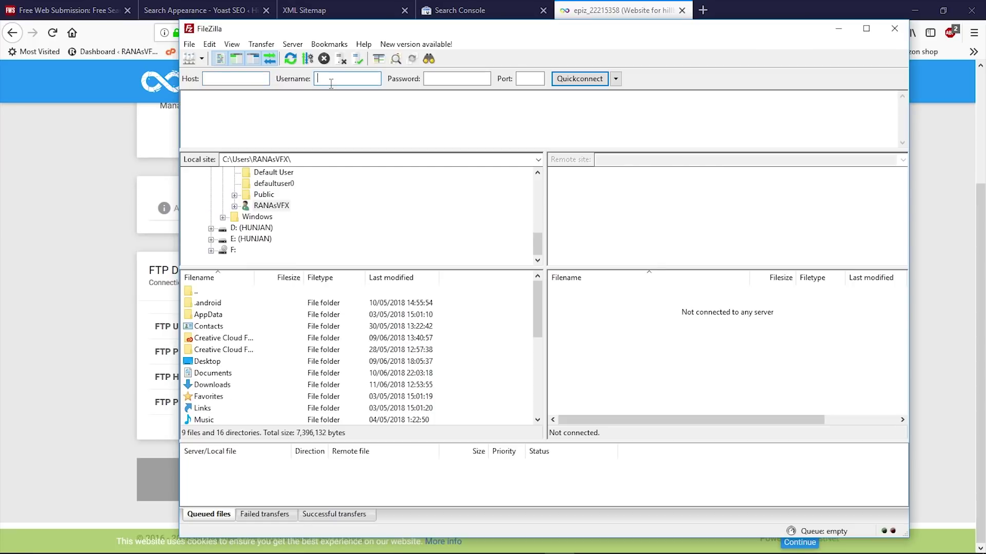
key(ctrl+v)
Copy the FTP host name ftp.epizy.com from the control panel's FTP Accounts page
click(96, 228)
drag(515, 377, 466, 380)
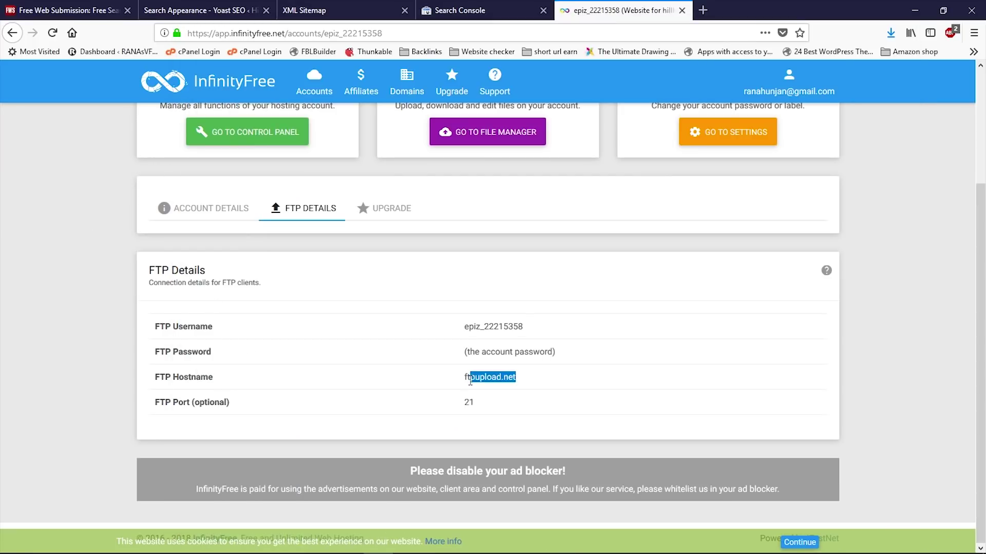
click(421, 395)
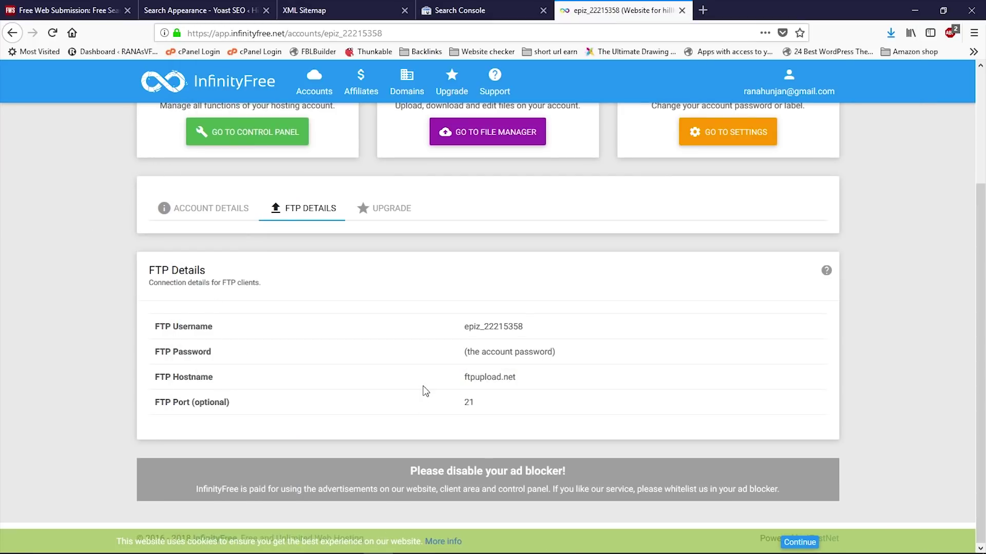
scroll(406, 378, up, 3)
scroll(439, 461, down, 2)
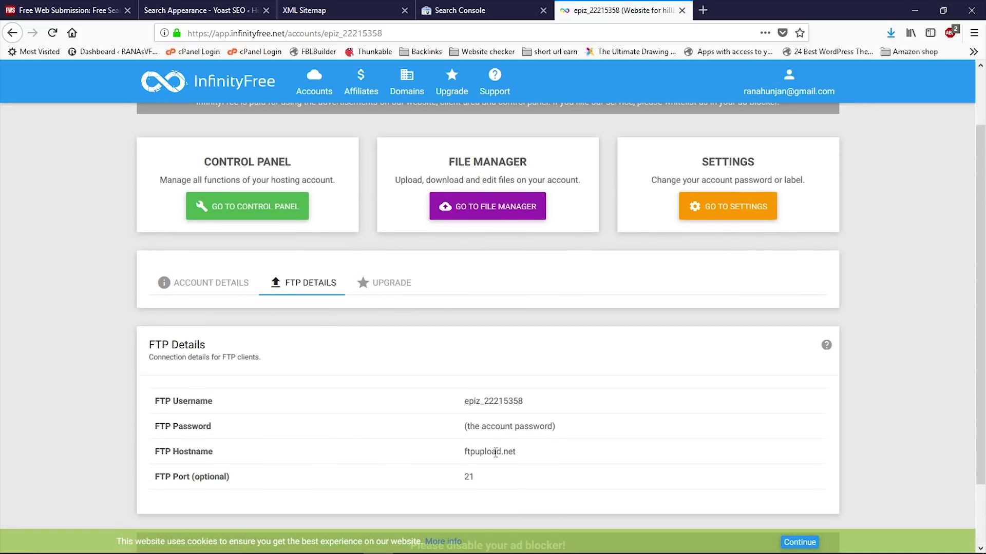
click(234, 216)
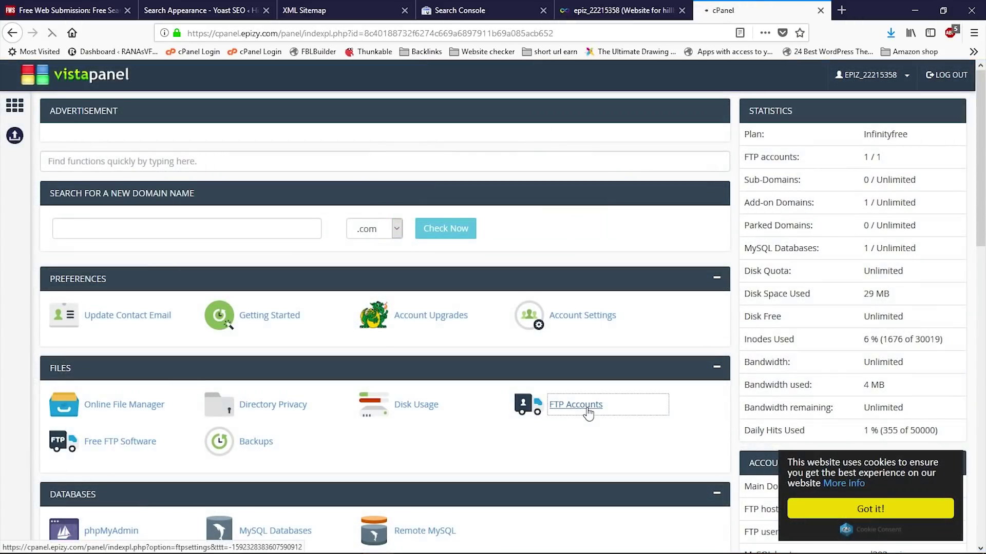
click(588, 408)
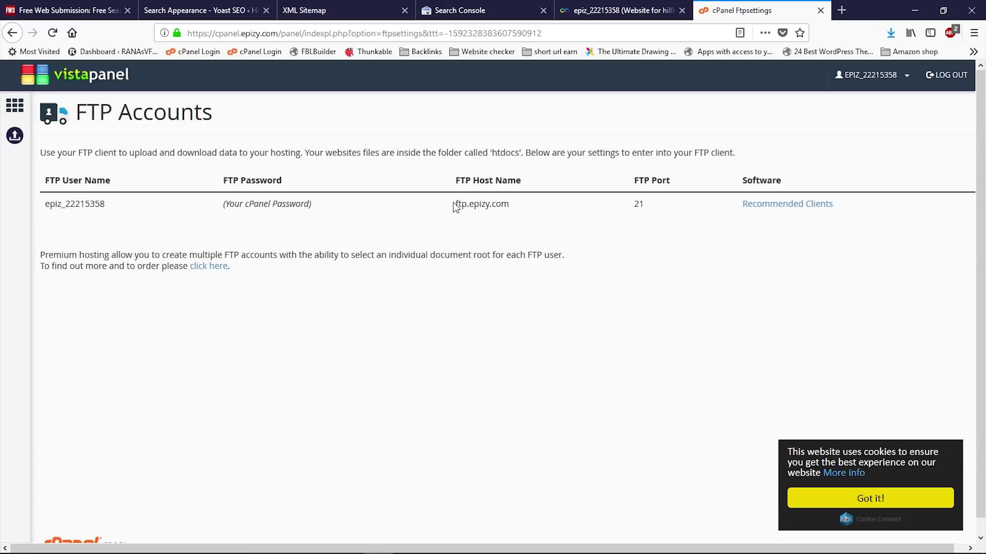
drag(455, 204, 511, 208)
right_click(503, 201)
click(528, 297)
Enter ftp.epizy.com as FileZilla's host, then fill in the account password and port 21
click(618, 10)
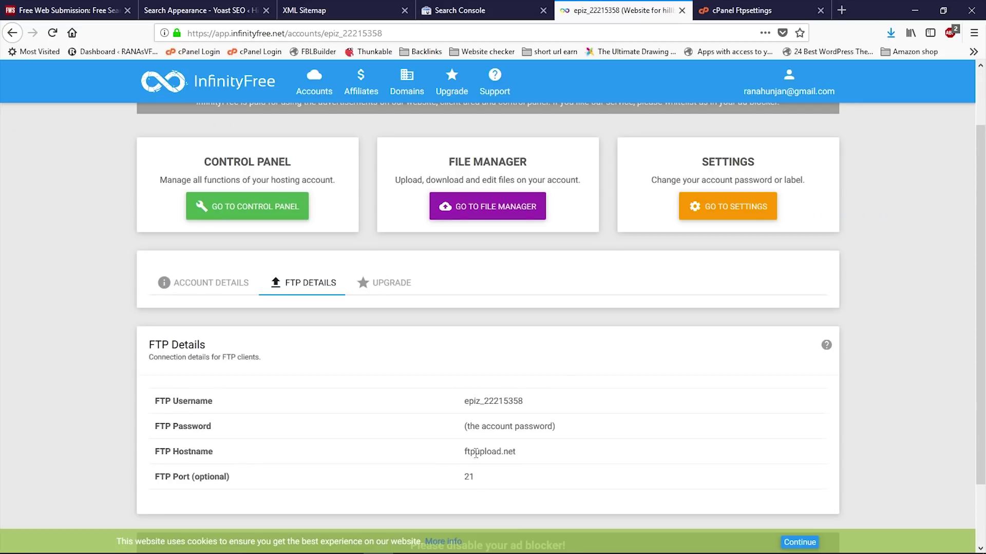
click(716, 10)
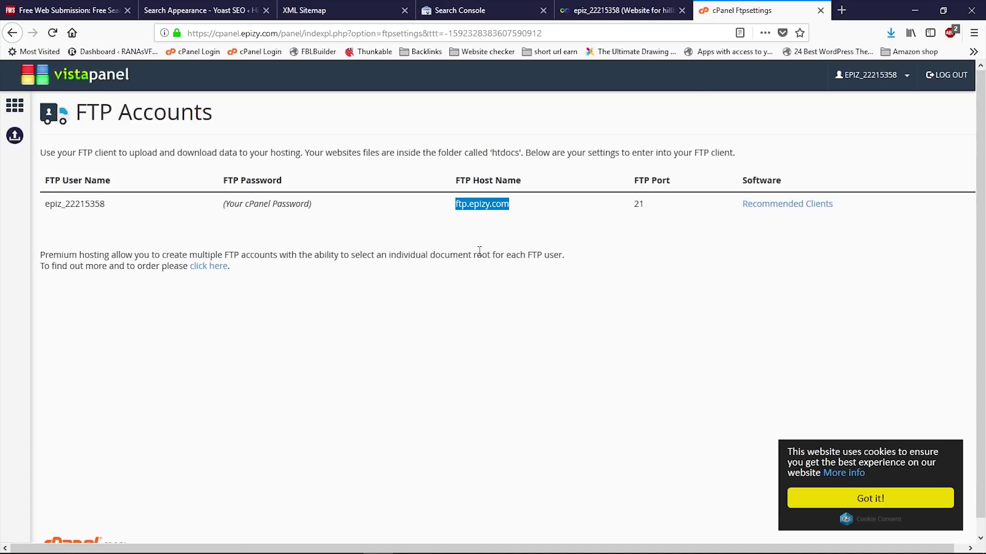
click(454, 211)
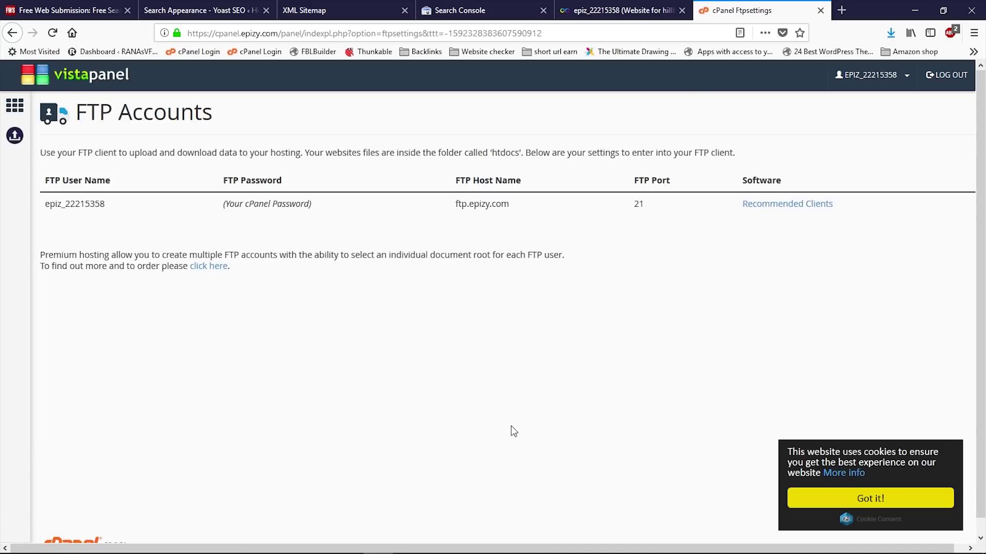
click(616, 19)
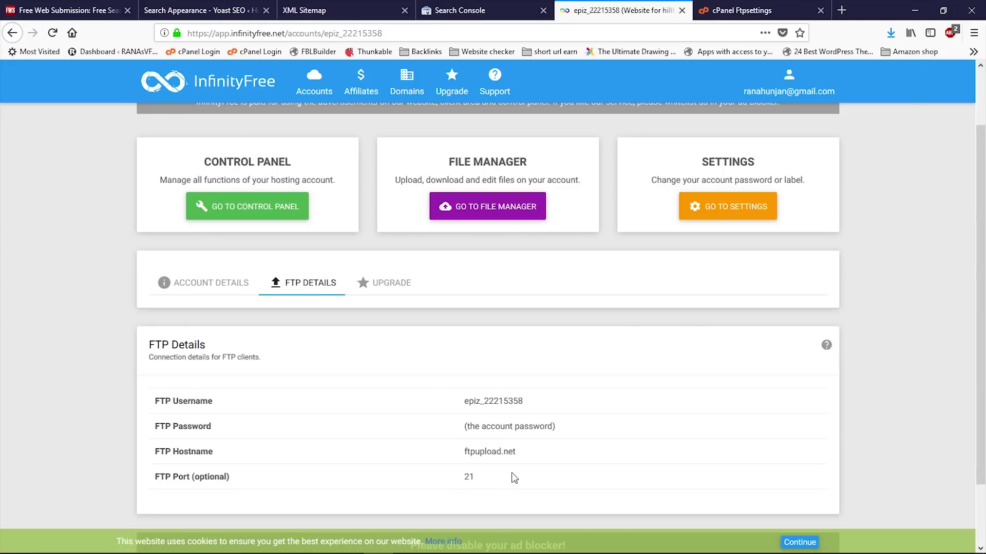
key(alt+Tab)
click(250, 78)
key(ctrl+v)
click(432, 78)
key(ctrl+v)
click(527, 80)
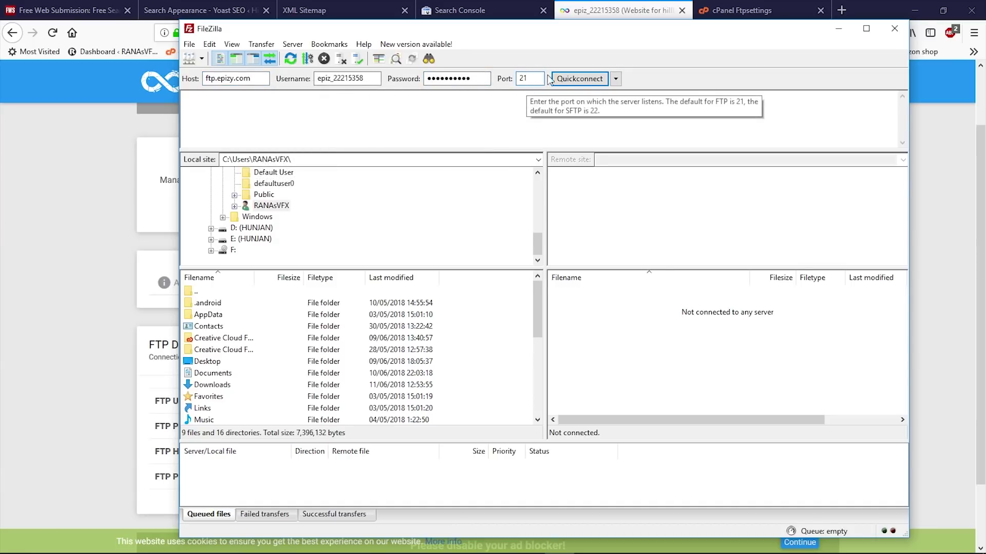
Connect to the FTP server and upload google205e96cf0fc5b3e6(1).html into the remote /htdocs folder
click(578, 80)
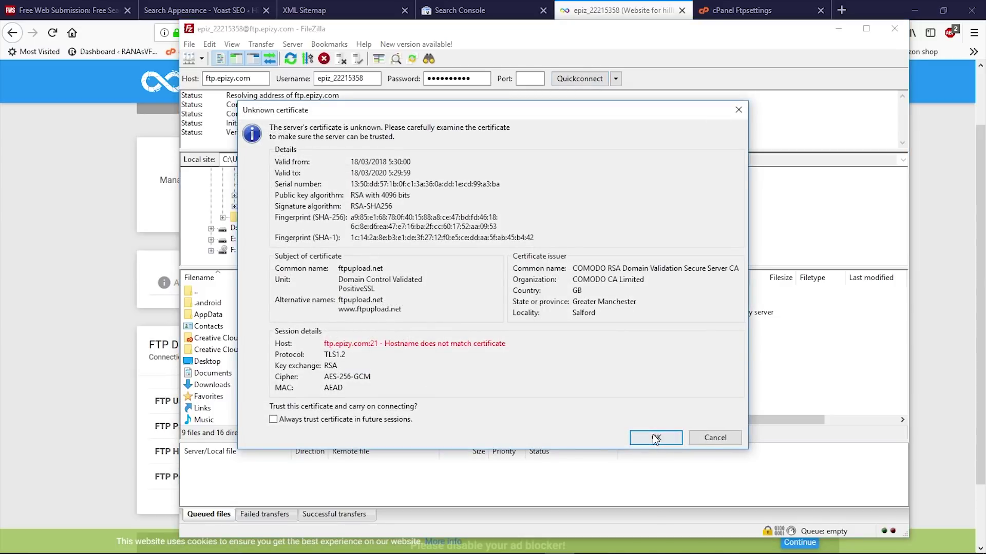
click(653, 436)
click(583, 338)
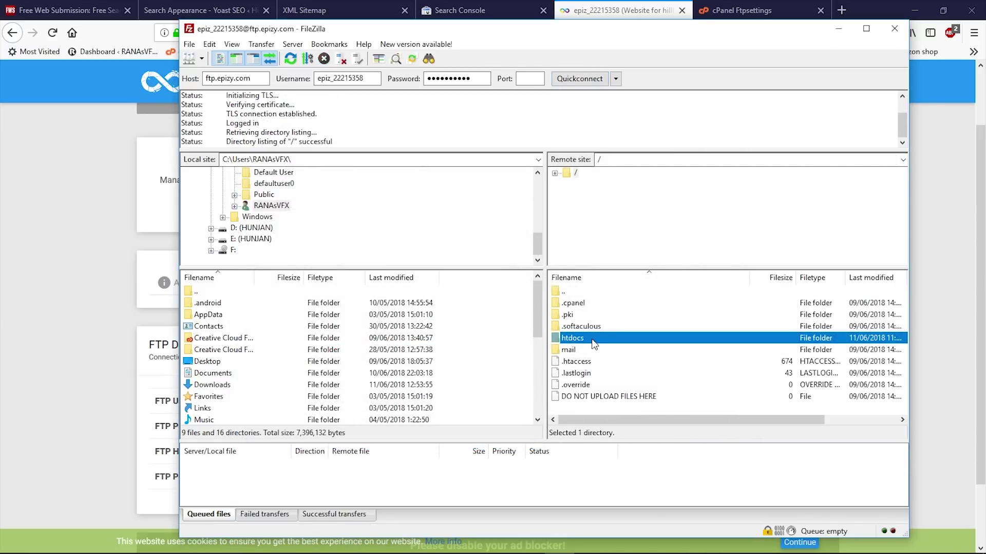
double_click(594, 339)
scroll(616, 386, down, 1)
scroll(618, 386, up, 1)
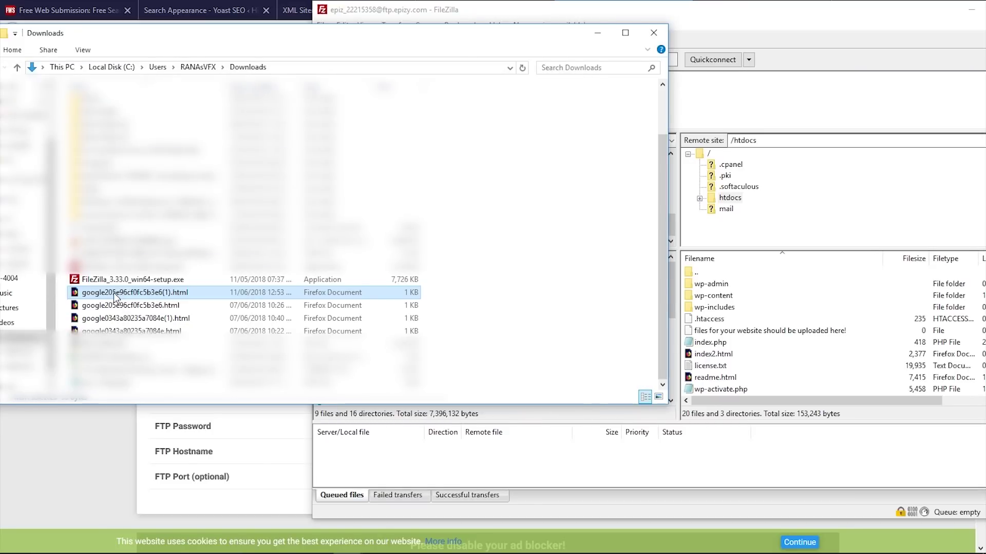
drag(116, 295, 741, 377)
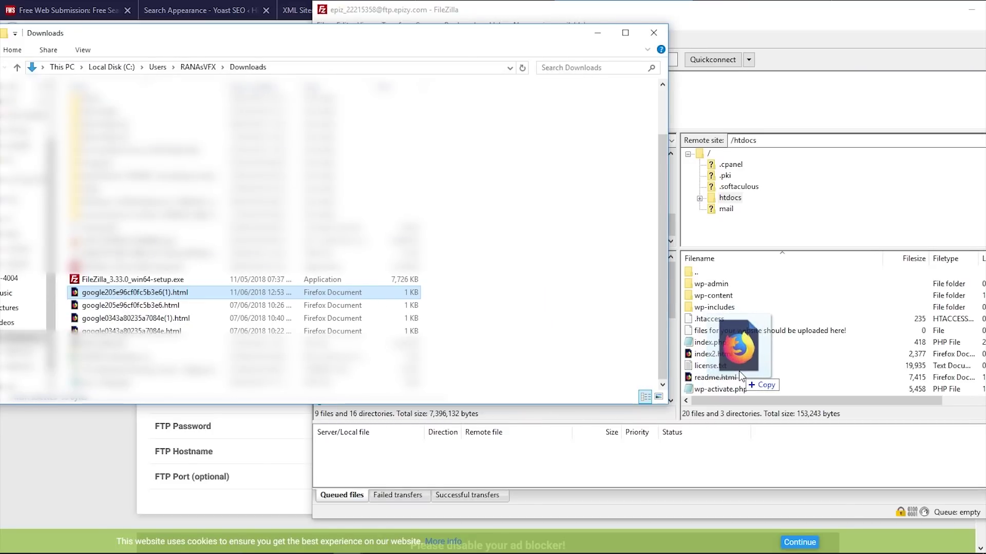
drag(740, 377, 740, 377)
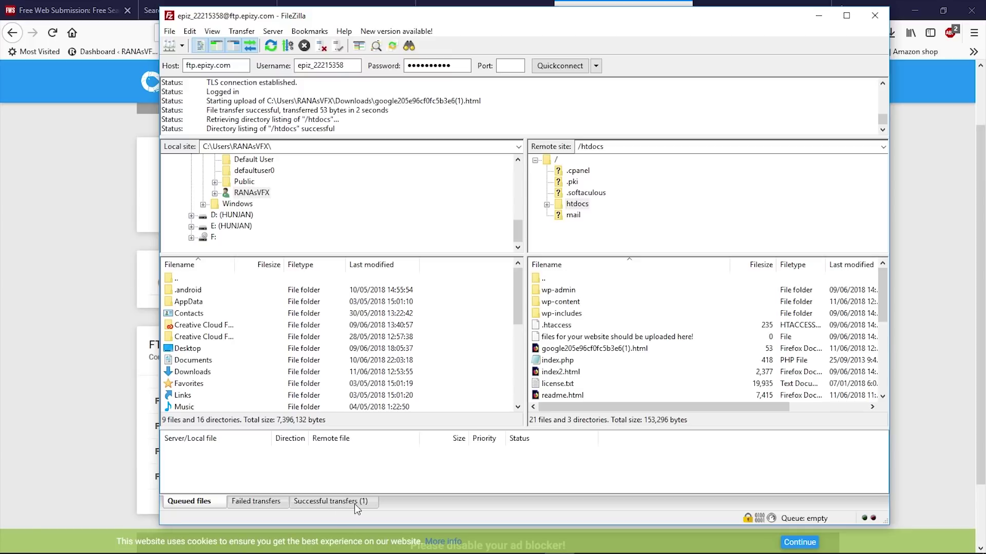
click(819, 15)
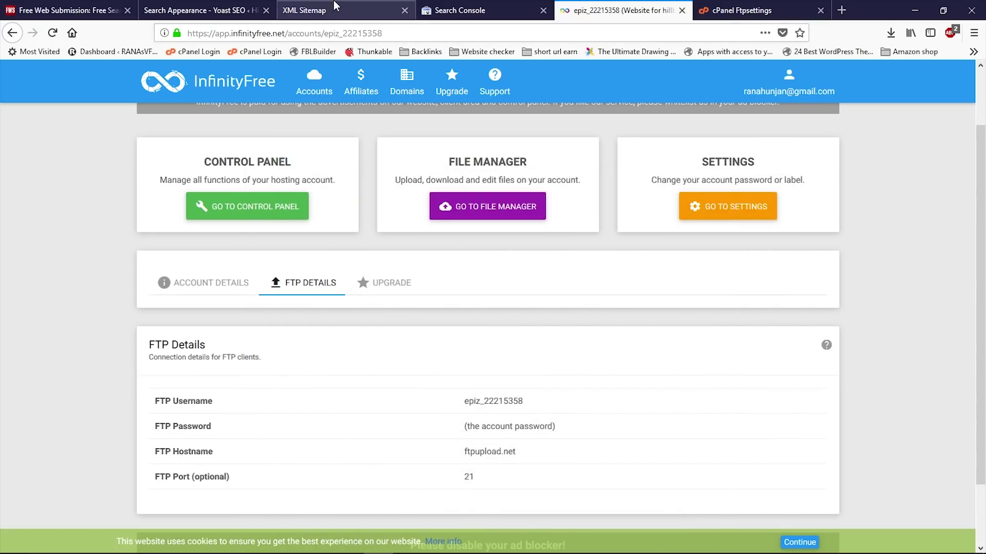
Run hillbill.cf's ownership verification, which fails because the verification file isn't found
click(464, 6)
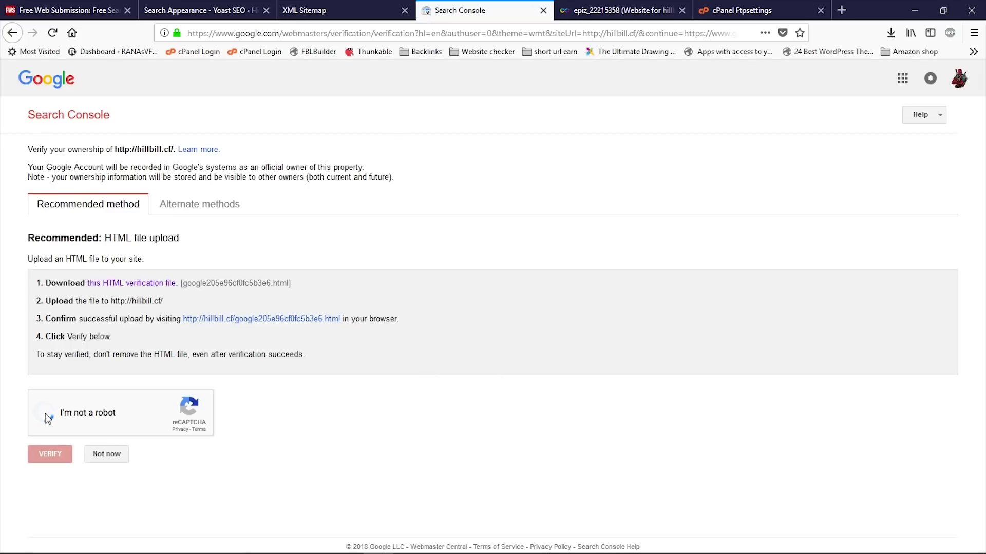
click(49, 455)
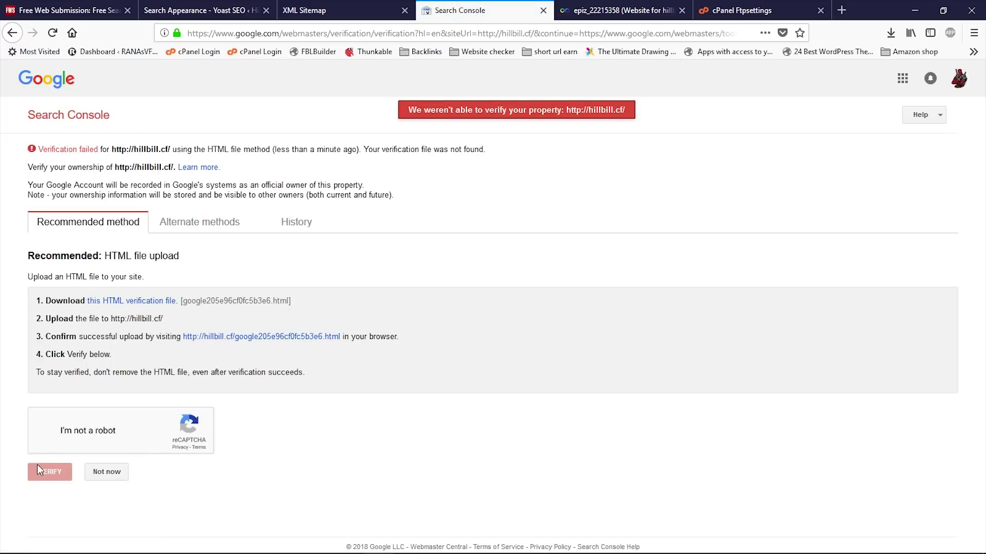
click(49, 474)
Rename the downloaded file to google205e96cf0fc5b3e6.html, dropping '(1)', and upload it to /htdocs
click(893, 39)
click(965, 68)
click(171, 308)
drag(171, 306, 163, 306)
key(BackSpace)
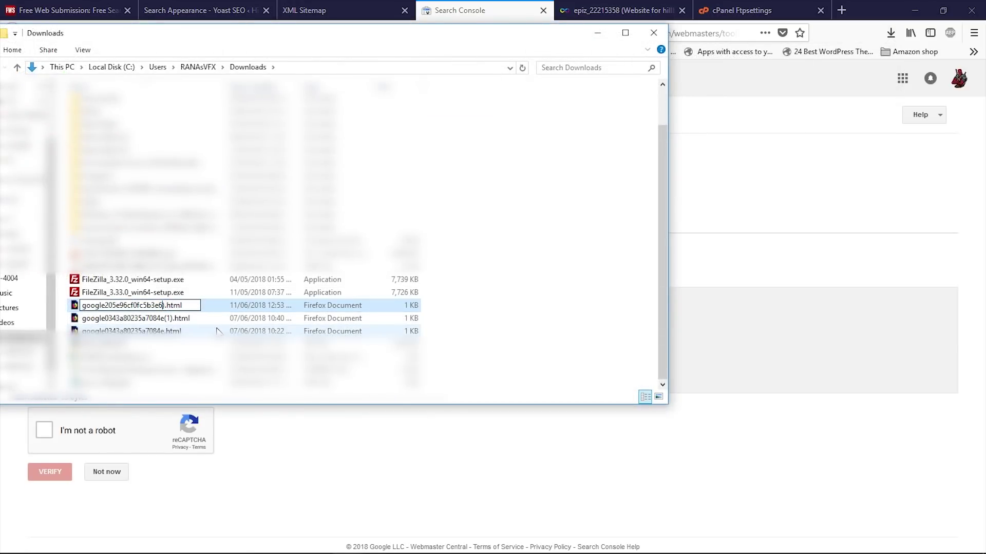
key(Delete)
key(Return)
key(alt+Tab)
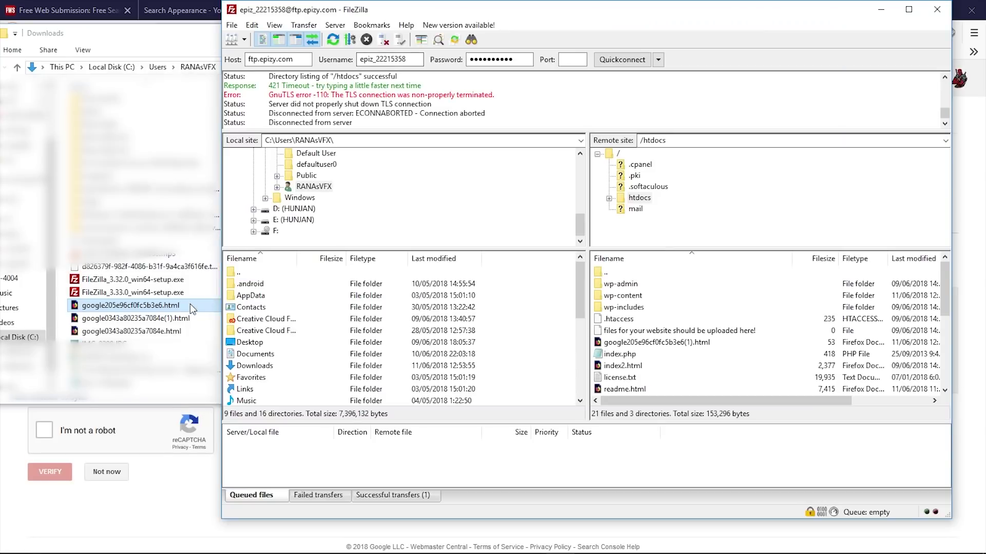
drag(175, 308, 685, 365)
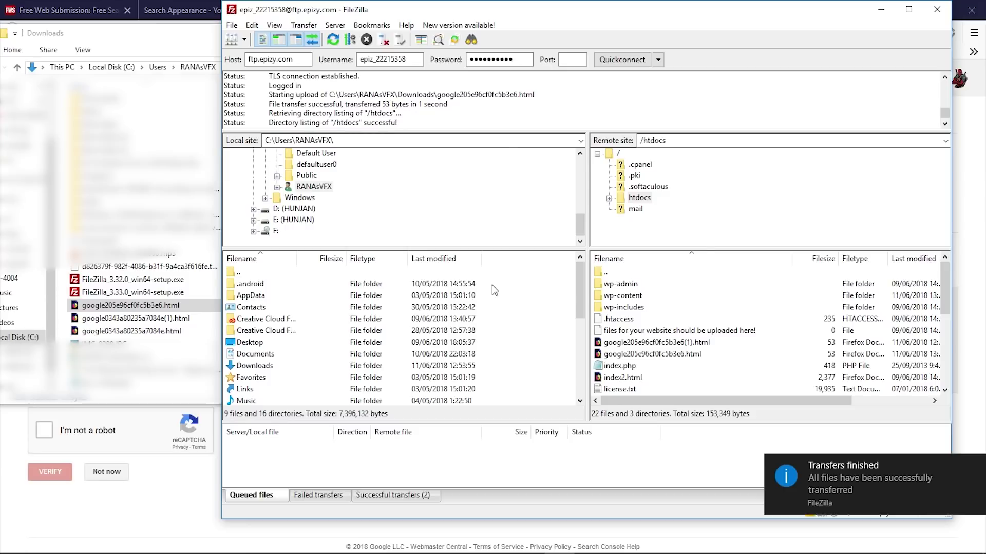
click(50, 438)
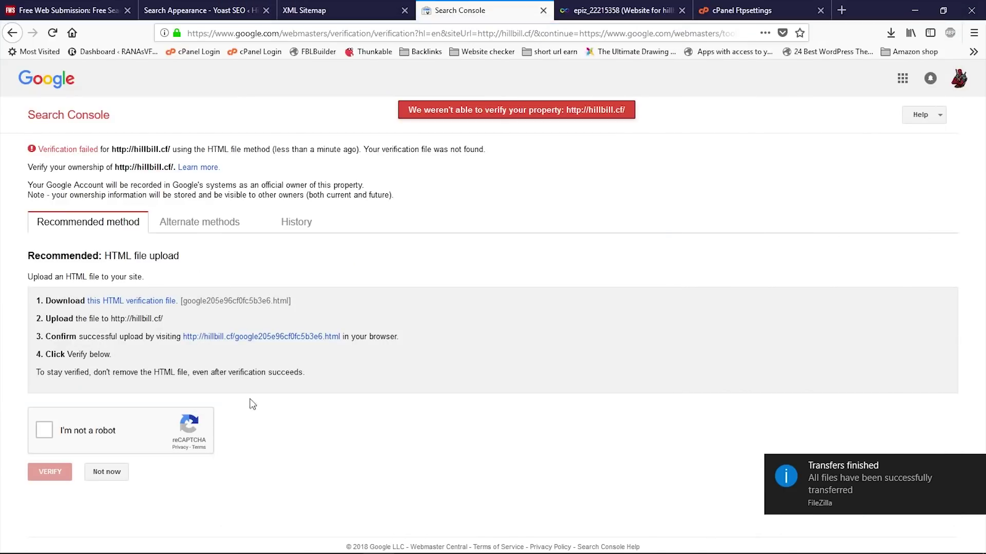
click(53, 475)
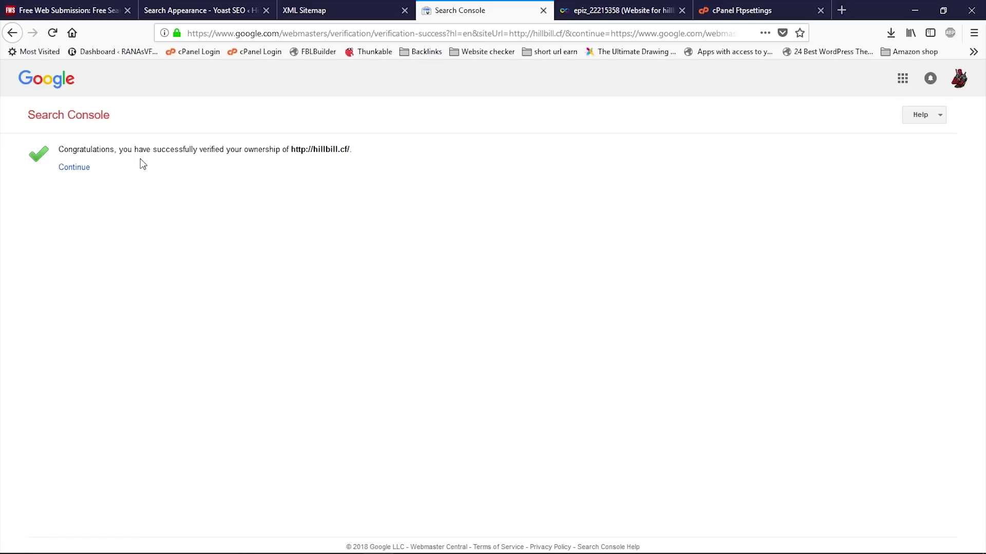
click(81, 173)
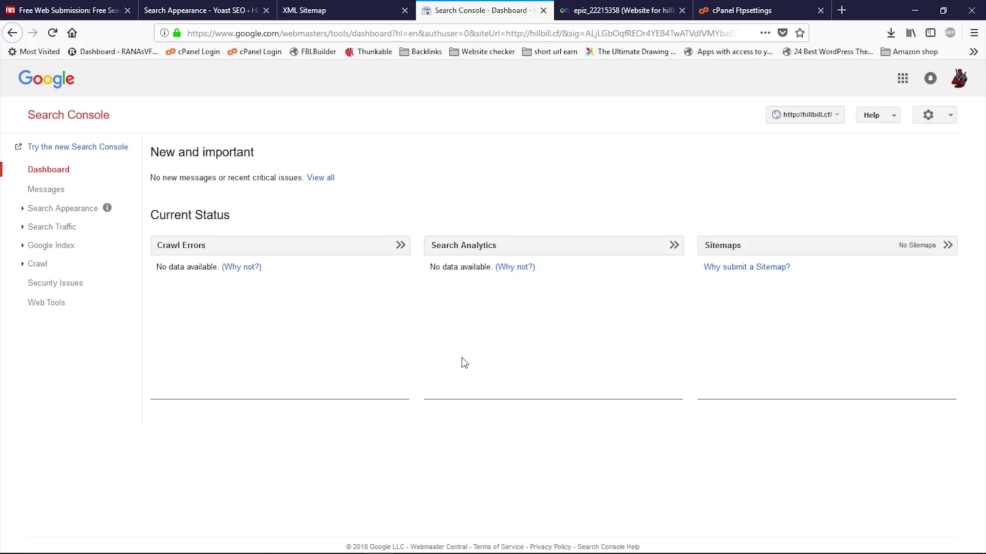
Select the duplicate google205e96cf0fc5b3e6(1).html in FileZilla's /htdocs listing for renaming
key(alt+Tab)
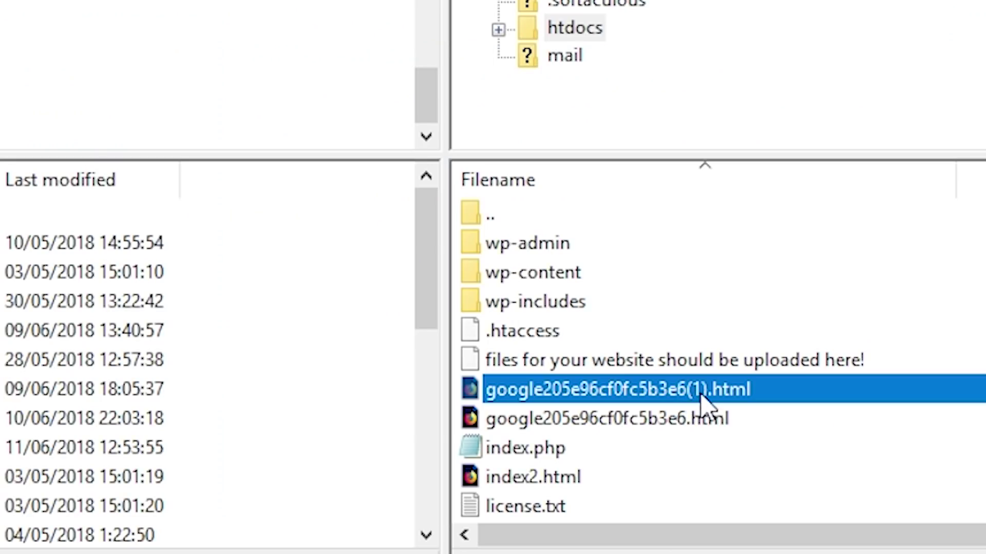
click(692, 393)
click(689, 391)
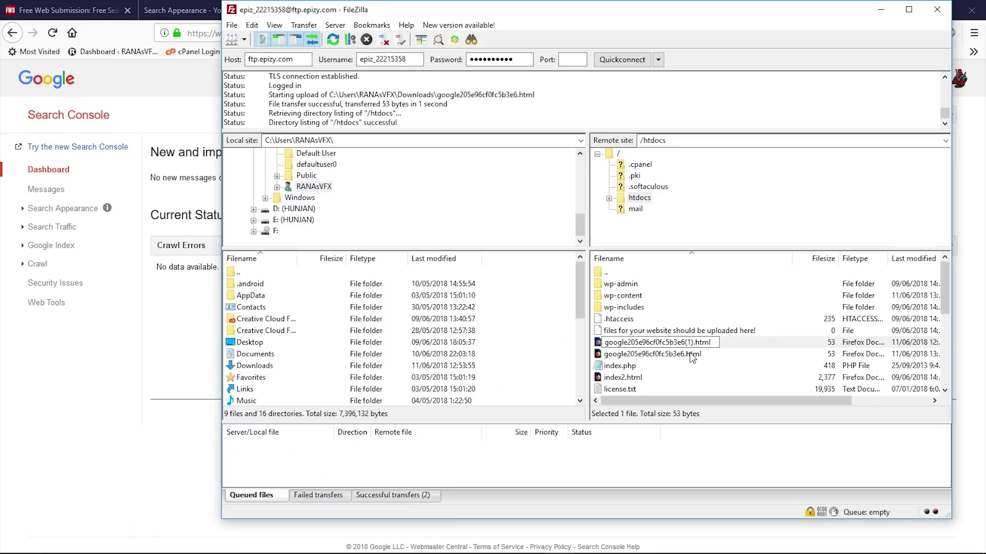
Copy 'sitemap_index.xml' from the XML Sitemap tab's URL, then switch back to the Search Console Dashboard
key(Left)
key(Left)
key(Left)
key(Left)
key(Left)
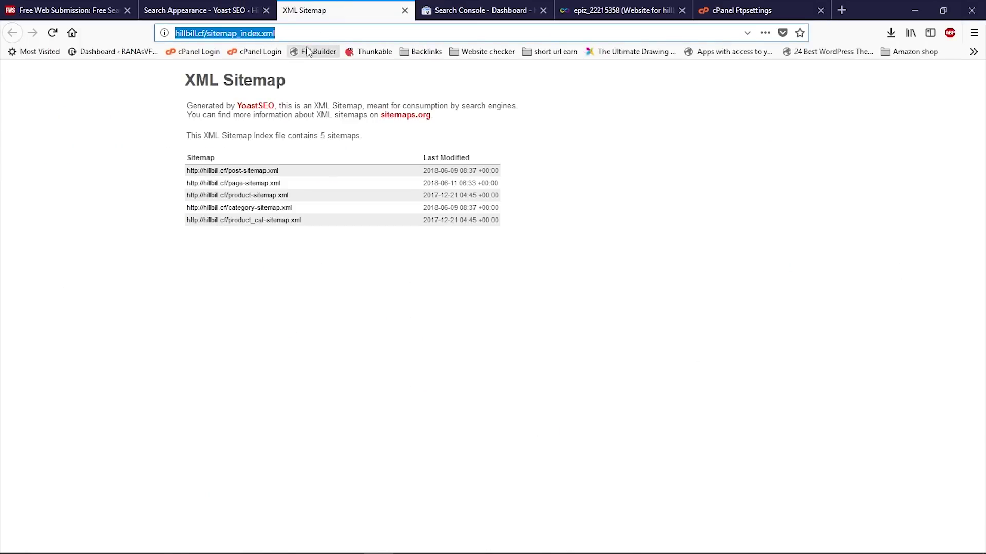
click(301, 33)
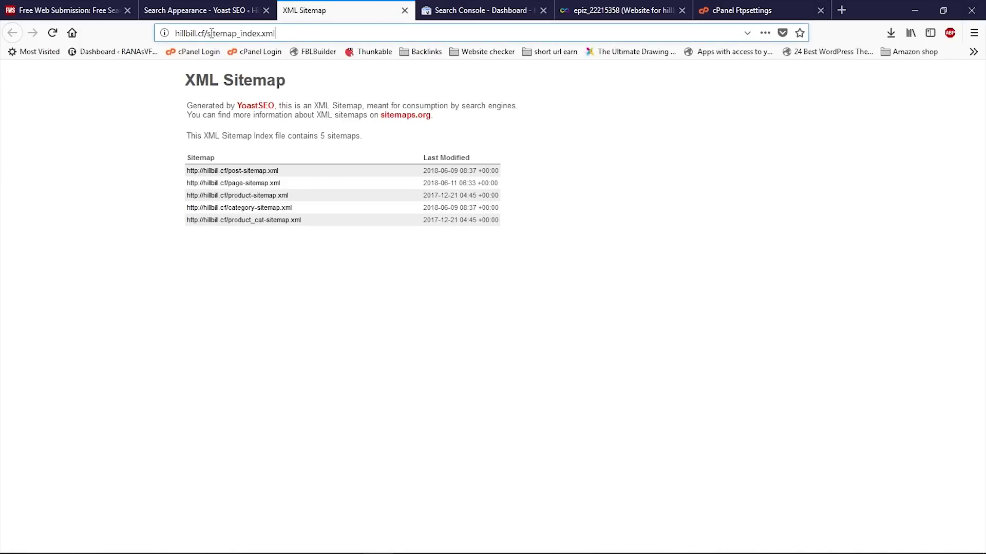
drag(206, 33, 282, 33)
right_click(264, 33)
click(285, 72)
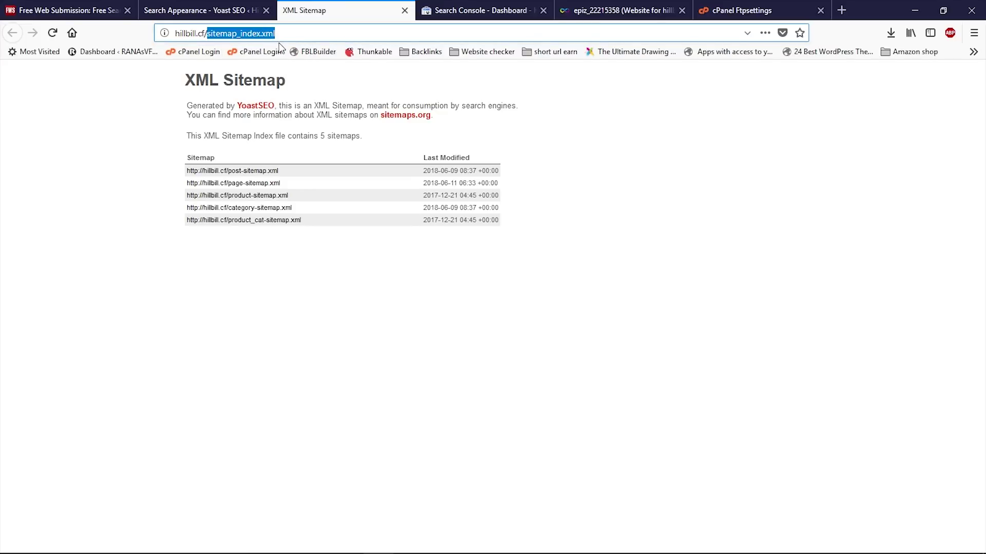
click(456, 10)
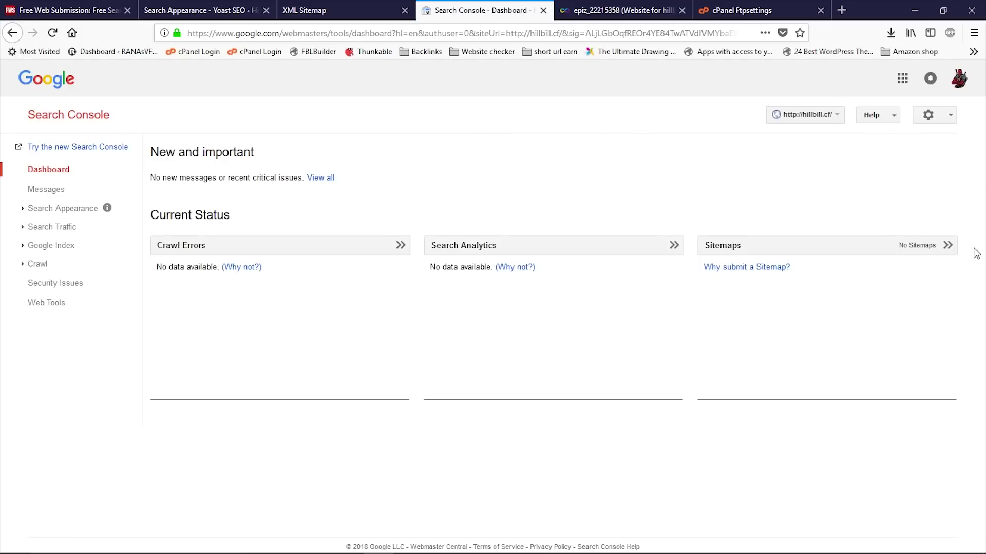
Add and submit sitemap_index.xml under Sitemaps, then refresh to confirm its Pending status
click(948, 247)
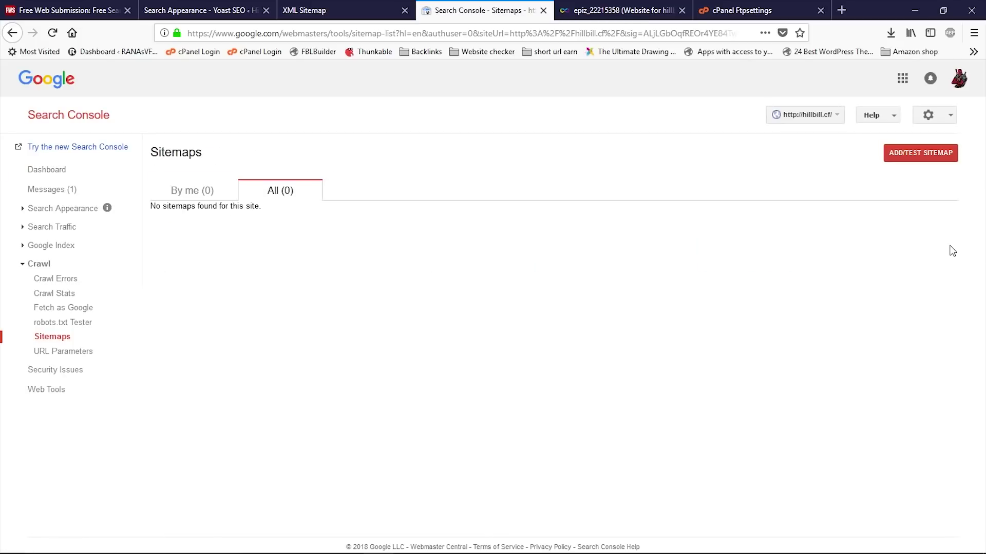
click(907, 157)
key(ctrl+v)
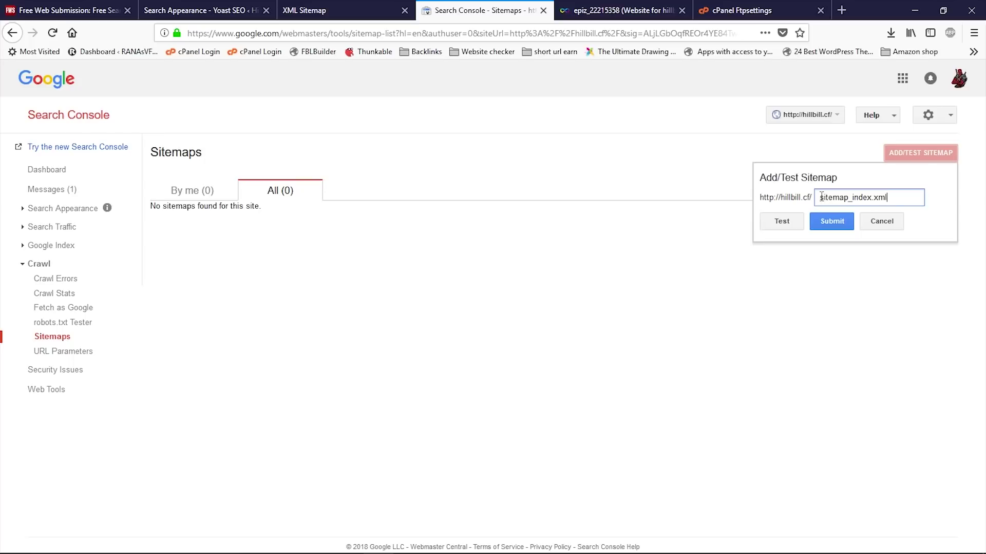
click(831, 222)
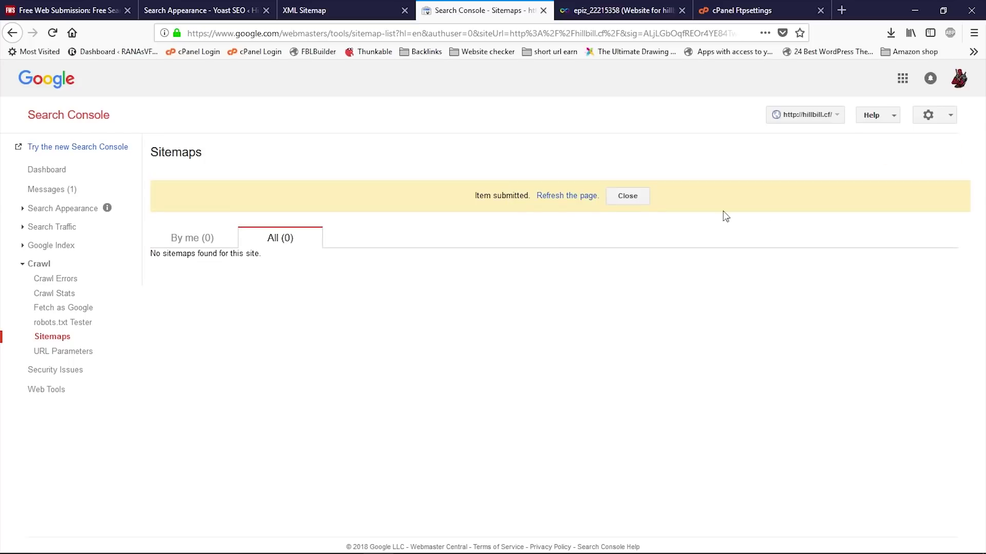
click(579, 196)
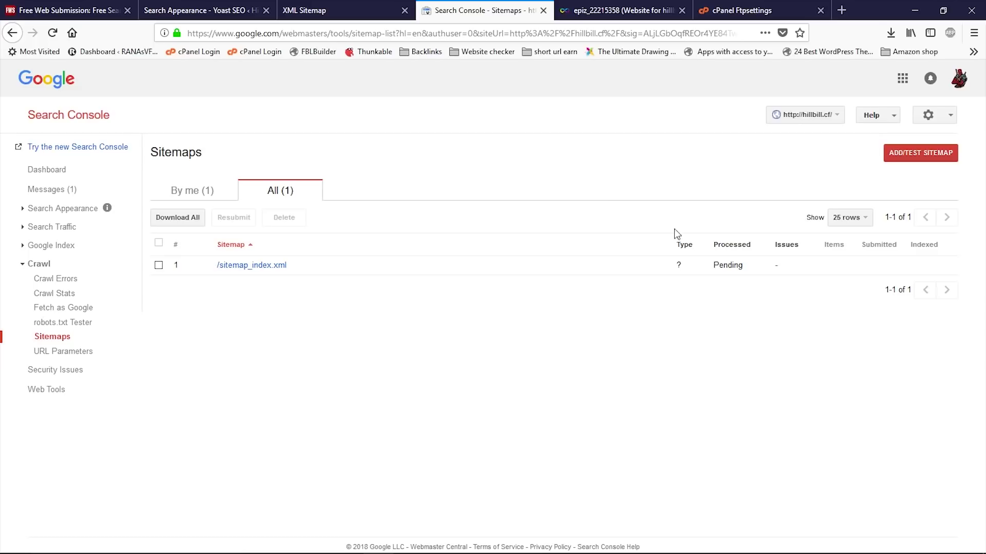
drag(743, 266, 715, 272)
Review the Yoast Search Appearance content-type settings from the top of the page
click(308, 10)
click(227, 4)
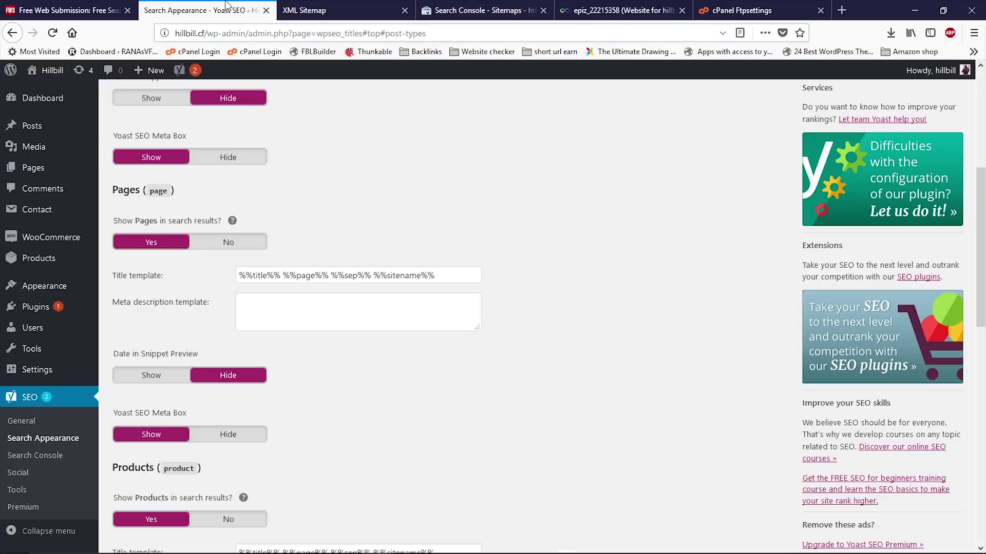
scroll(354, 215, up, 5)
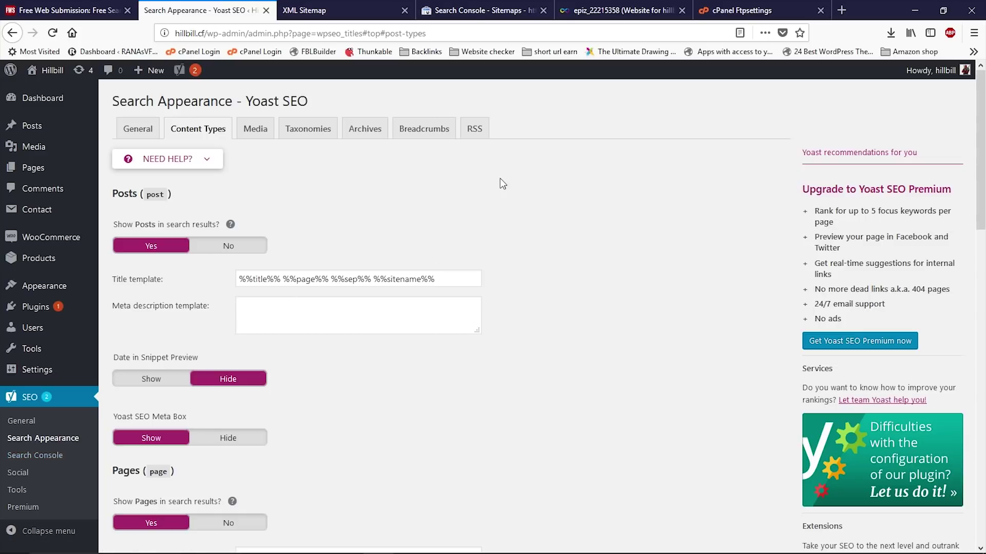
Check the Search Console sitemaps list, then view the finished FreeWebSubmission results for hillbill.cf
click(497, 14)
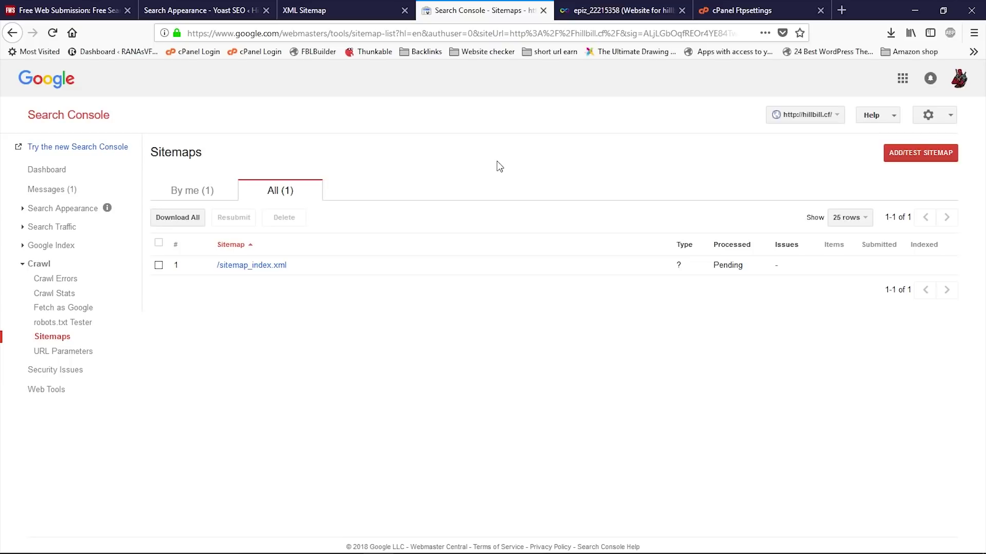
click(359, 10)
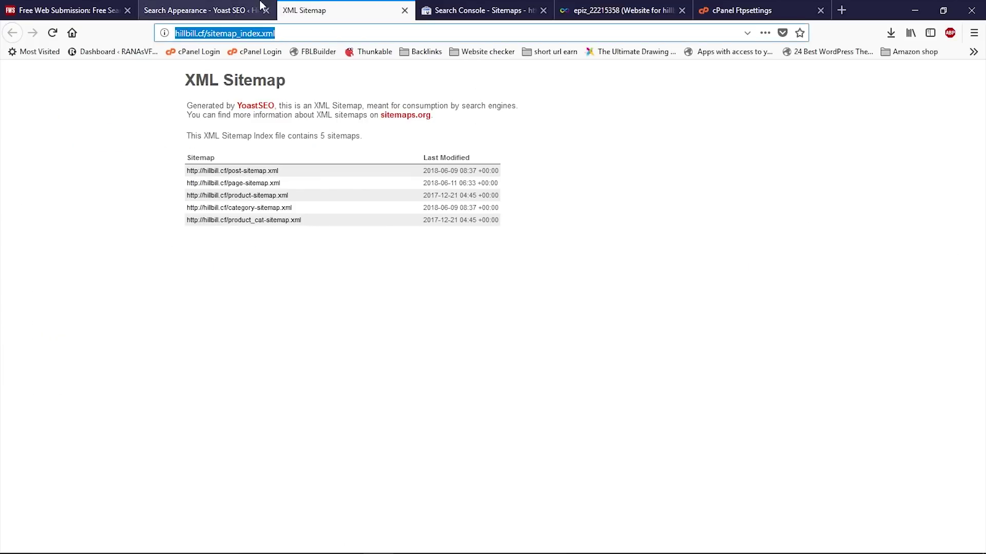
click(232, 9)
click(66, 10)
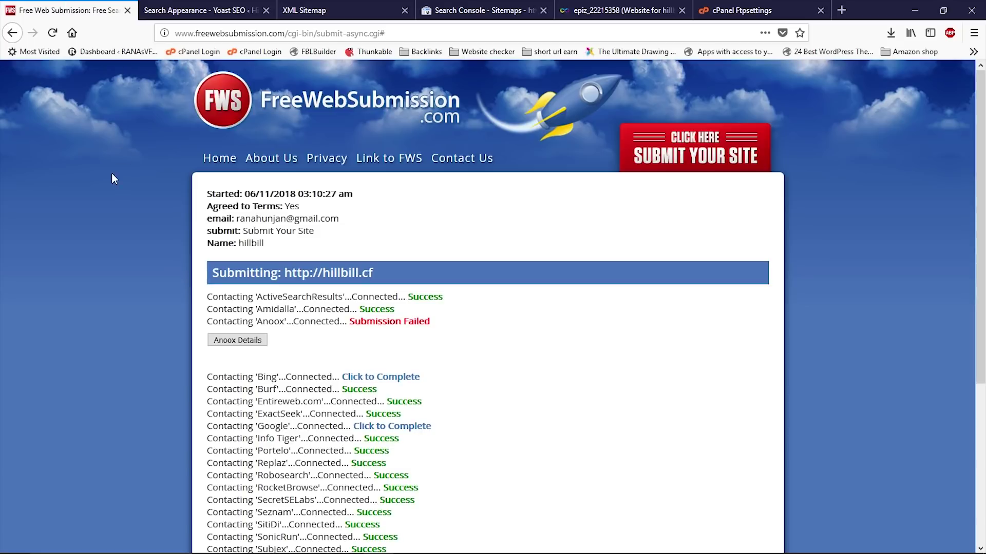
scroll(111, 177, down, 3)
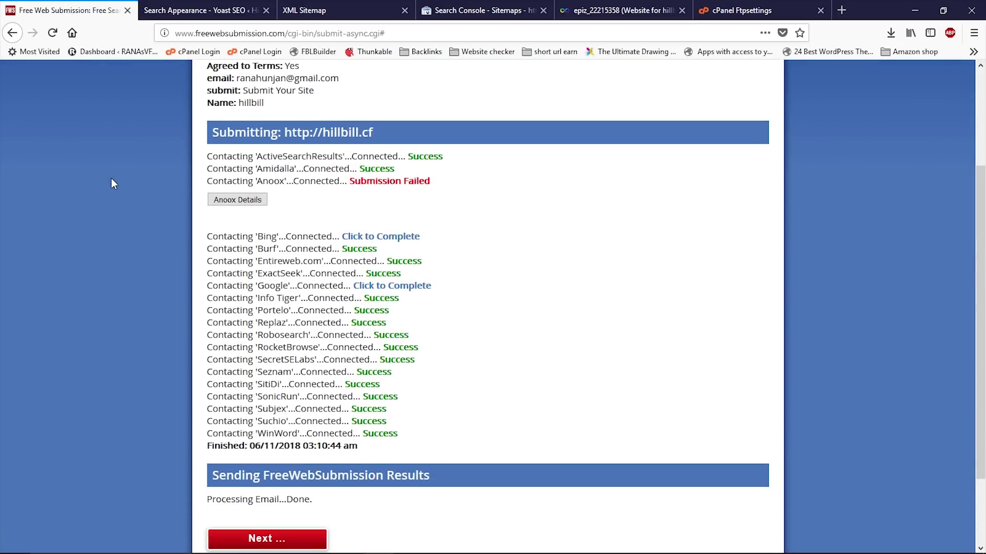